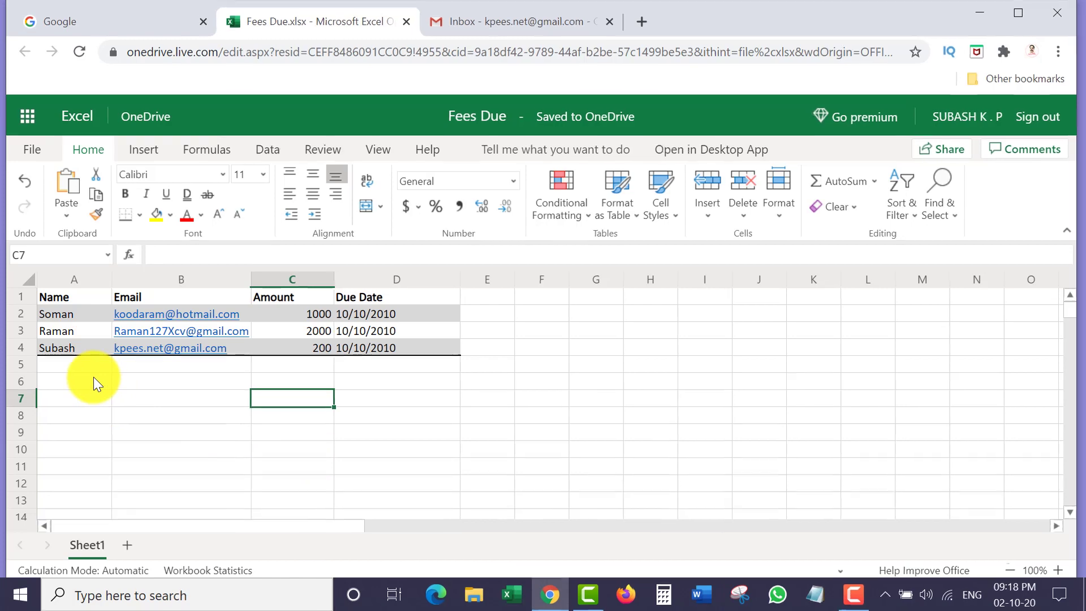
Step: Examine the Name, Email, Amount and Due Date column headers and the first record beneath them
left_click(94, 380)
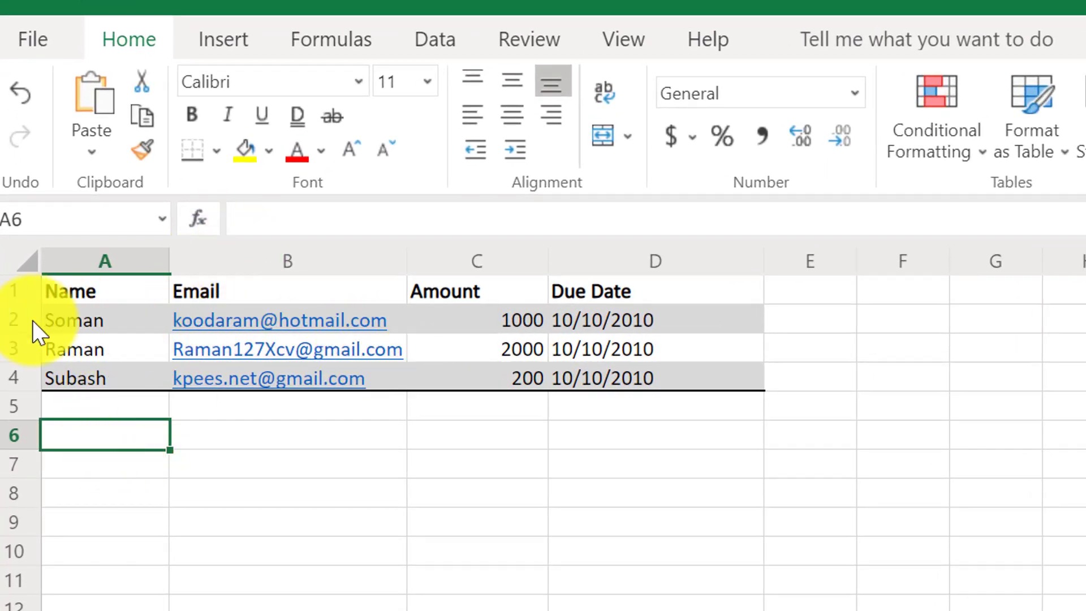
left_click(68, 289)
left_click(249, 290)
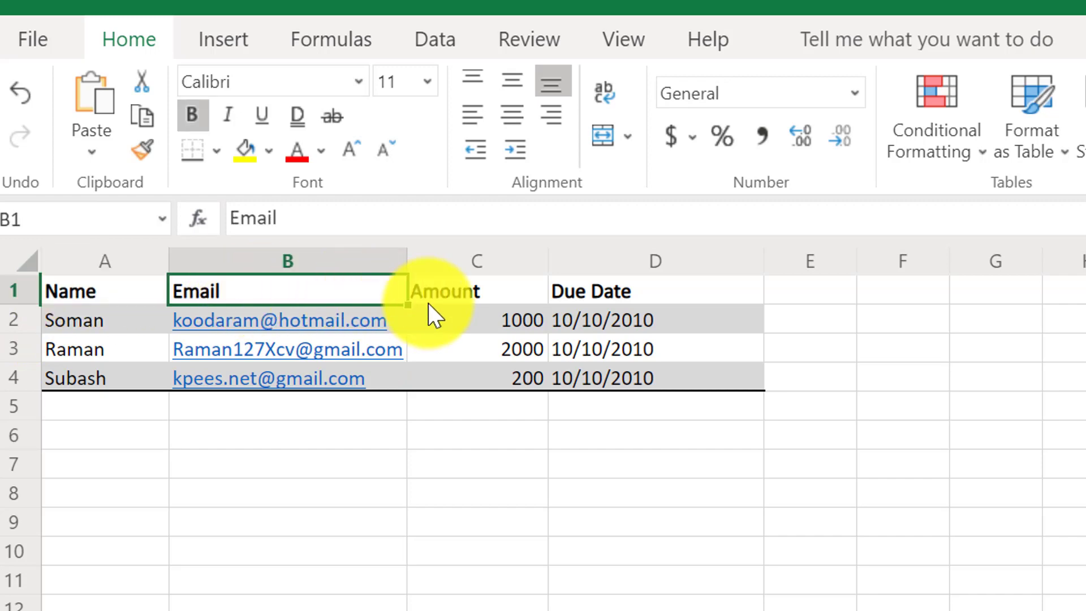
left_click(450, 300)
left_click(605, 290)
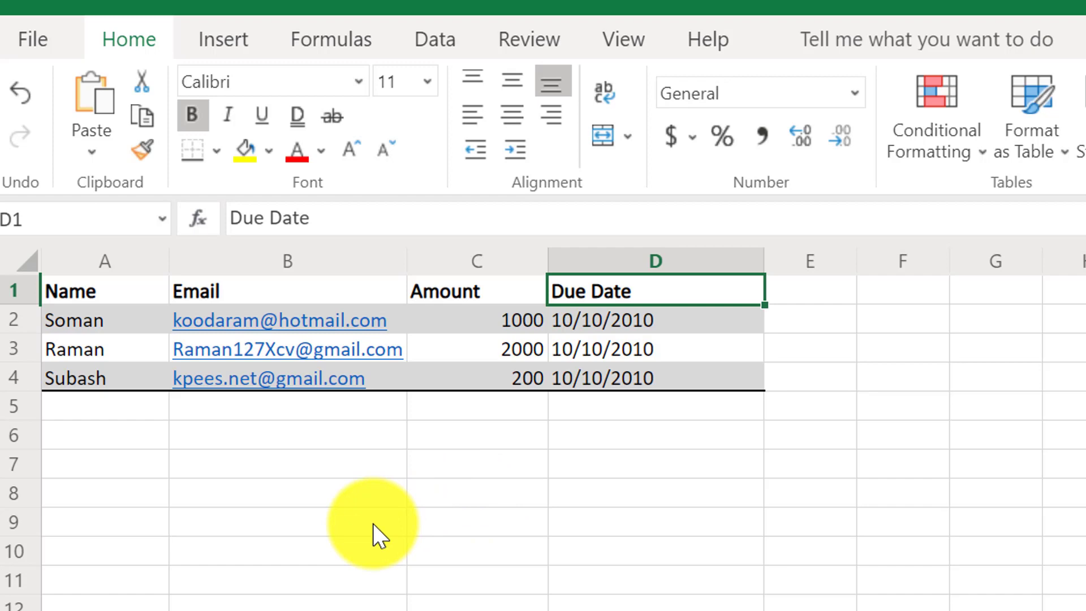
key("Left")
key("Left")
key("Left")
key("Down")
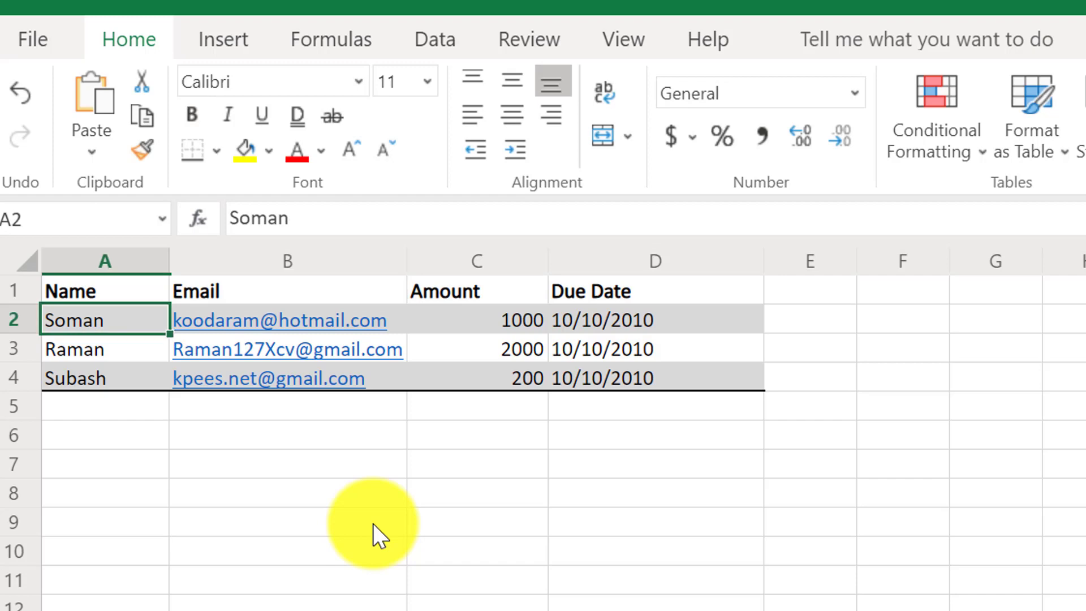
key("Right")
key("Right")
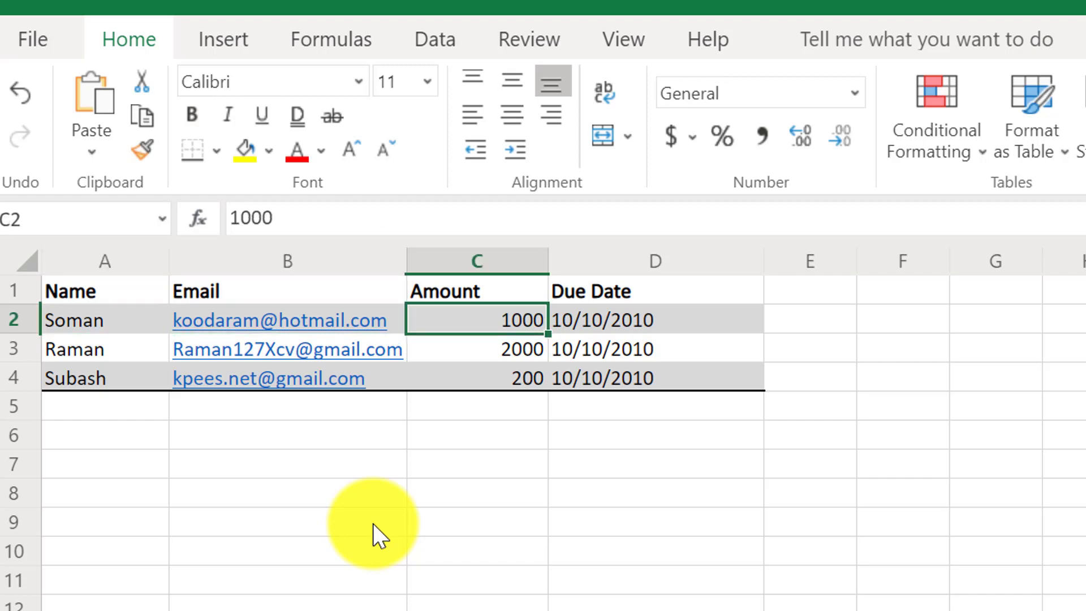
key("Right")
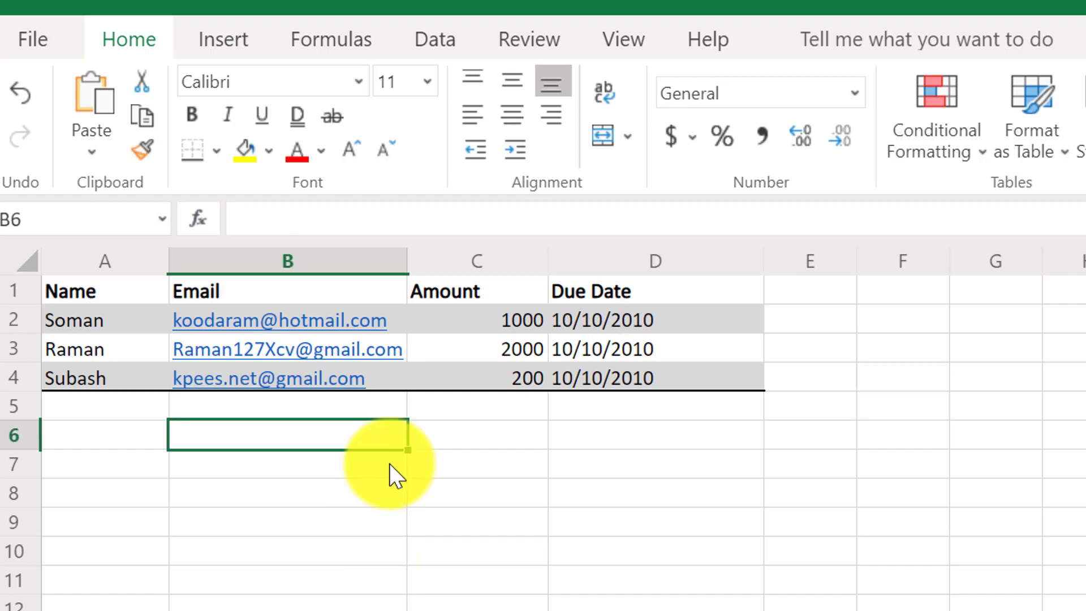
Step: Examine the entries in the Name and Email columns for all three records
key("Up")
key("Up")
key("Up")
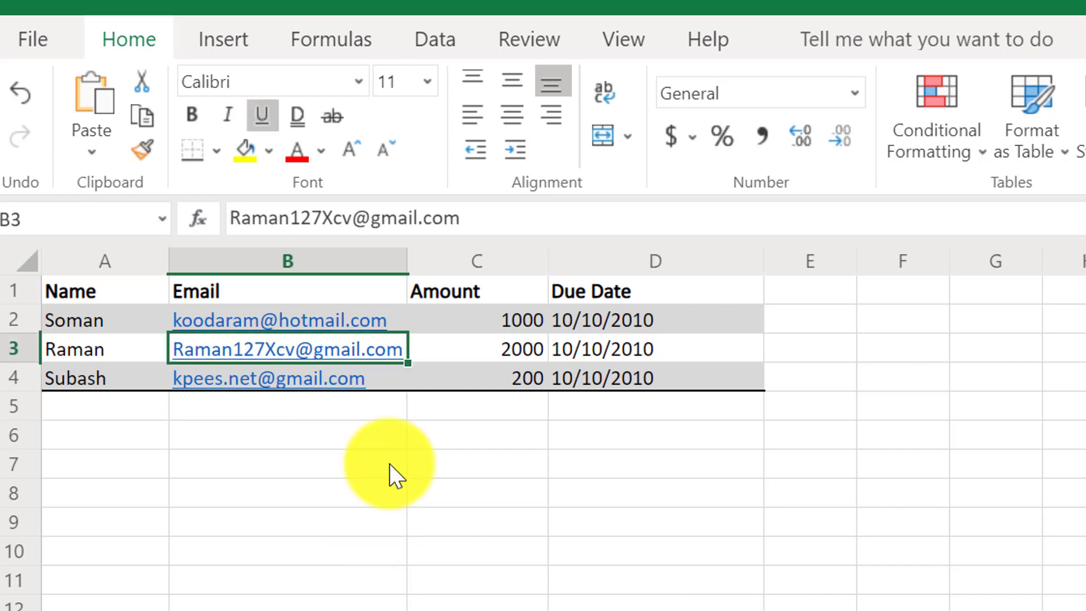
key("Up")
key("Left")
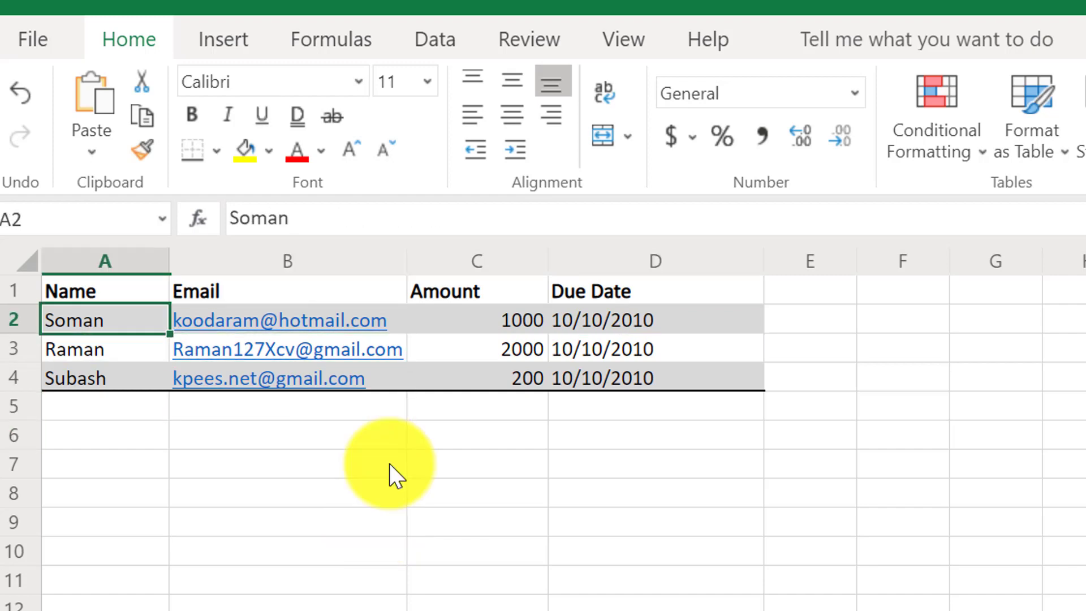
key("Down")
key("Down")
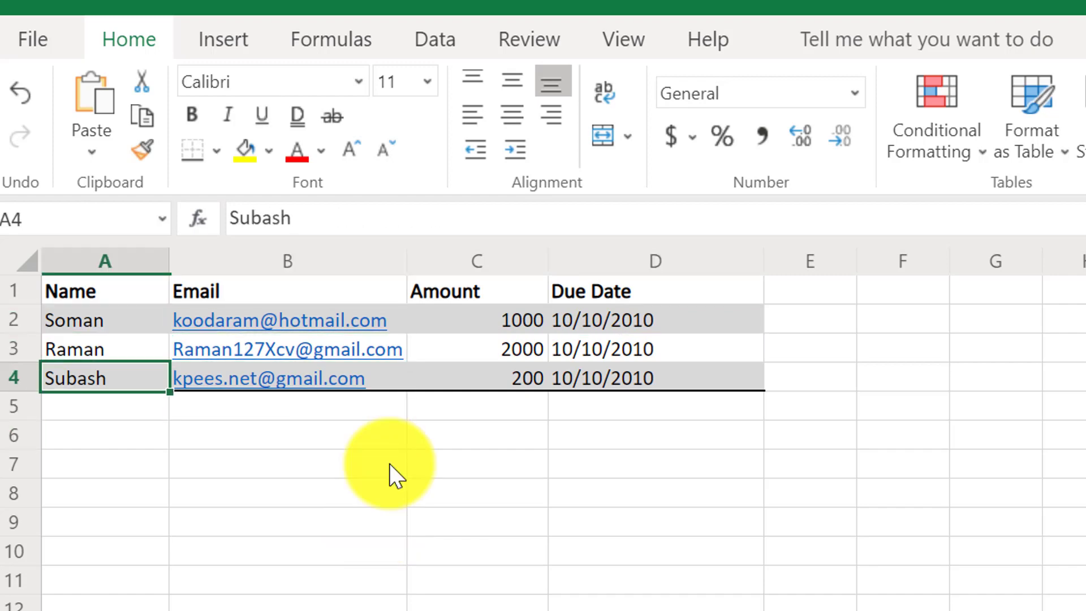
key("Up")
key("Up")
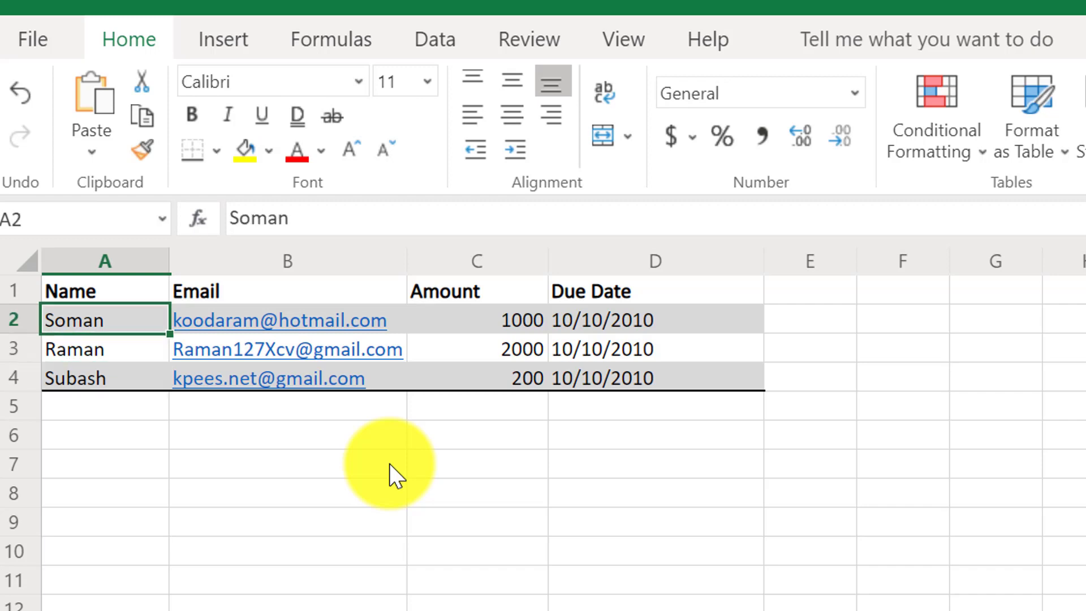
key("Down")
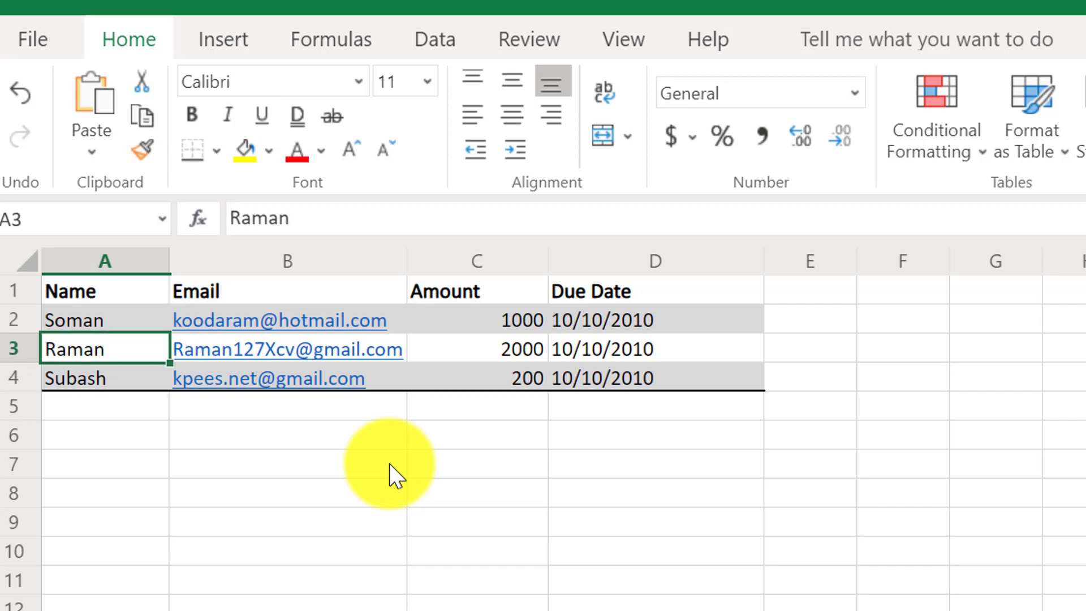
key("Right")
key("Up")
key("Left")
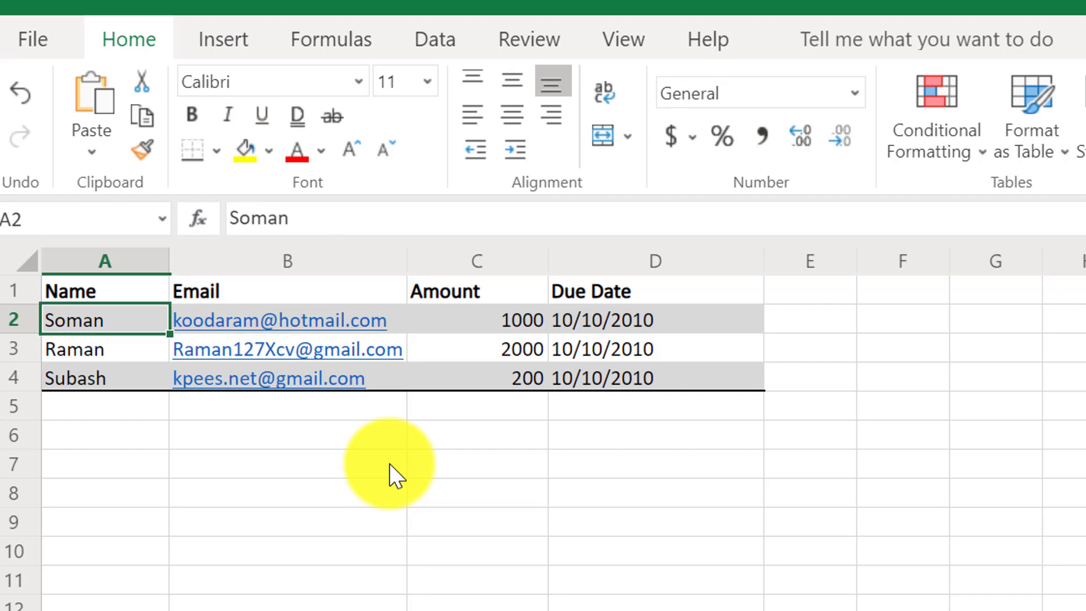
Step: Review the first record's name, email and amount cells in row 2
key("Right")
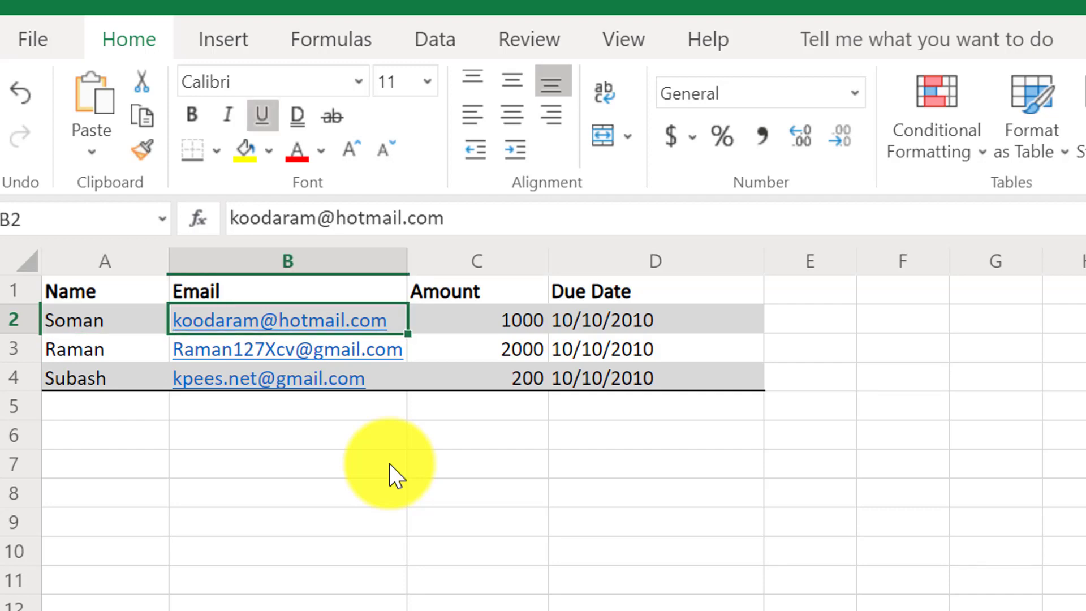
key("Right")
key("Left")
key("Left")
key("ctrl+u")
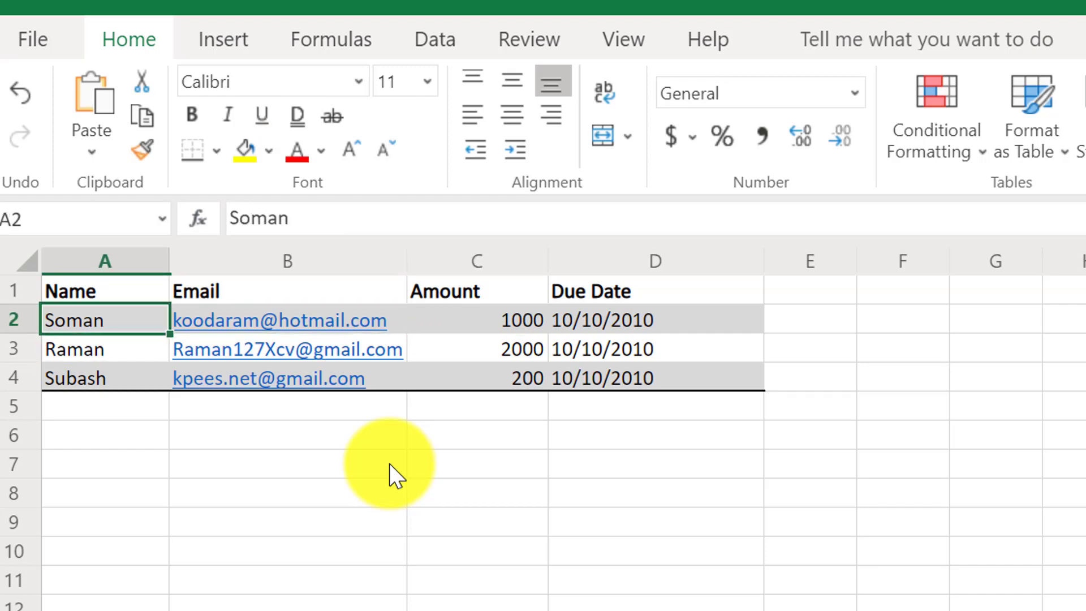
key("Right")
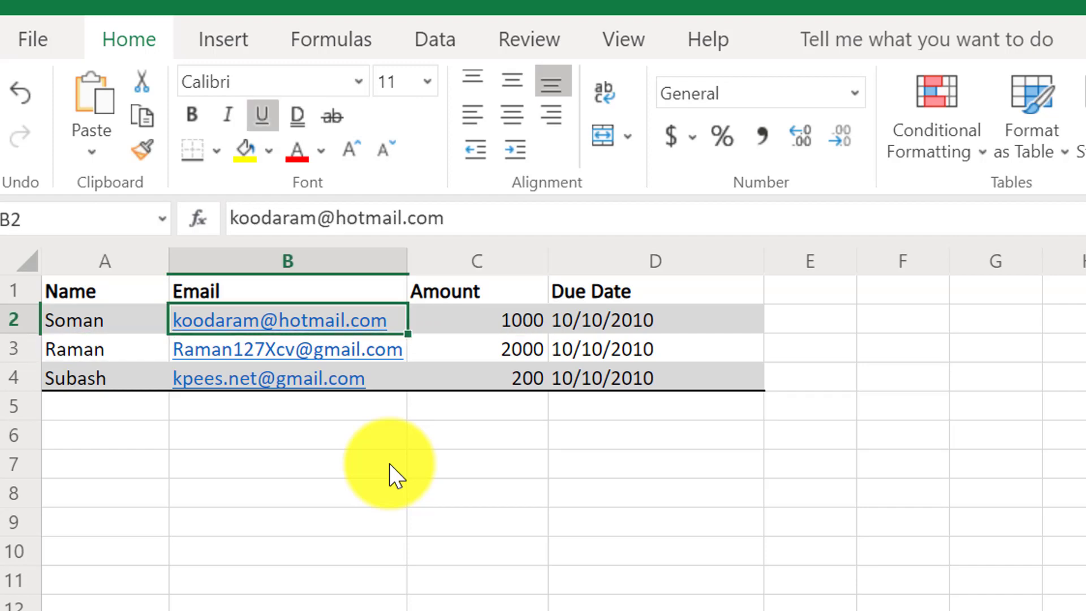
key("Right")
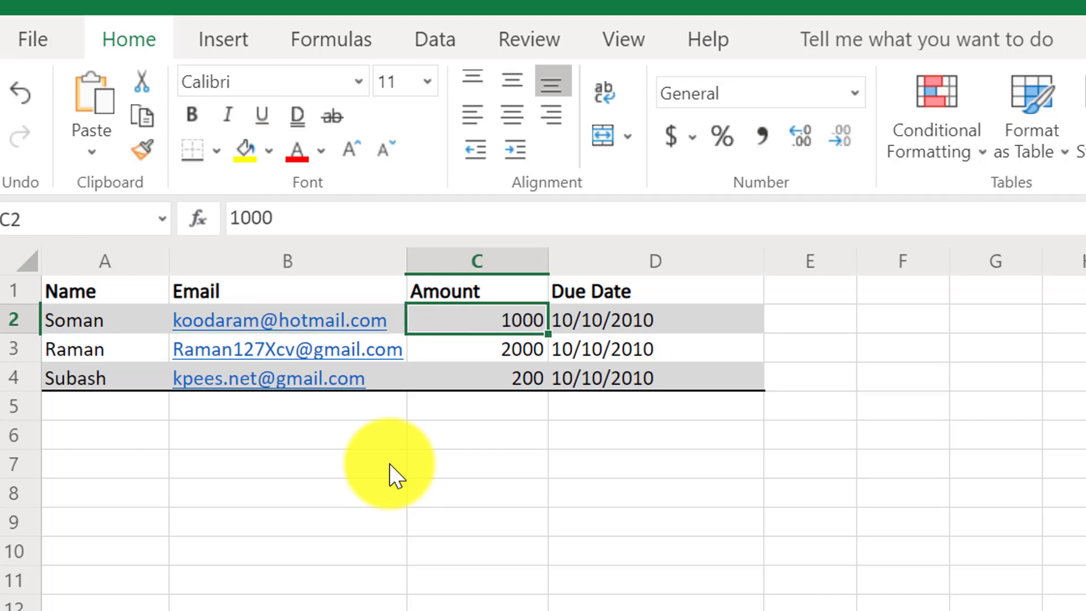
Step: Review the Due Date entries in column D and return to the first record's name
key("Right")
key("Down")
key("Up")
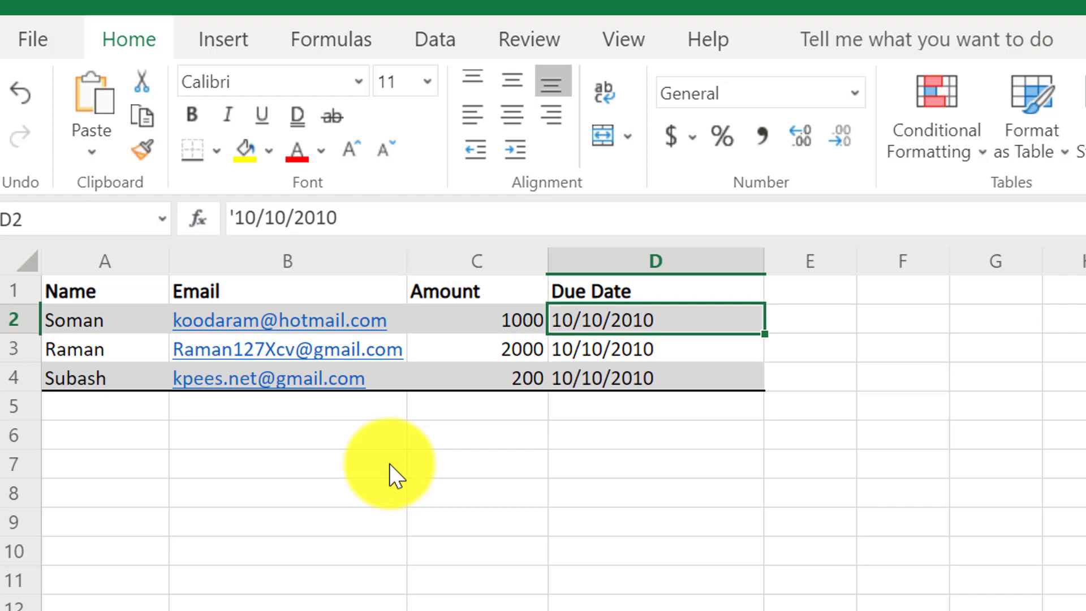
key("Down")
key("Down")
key("Up")
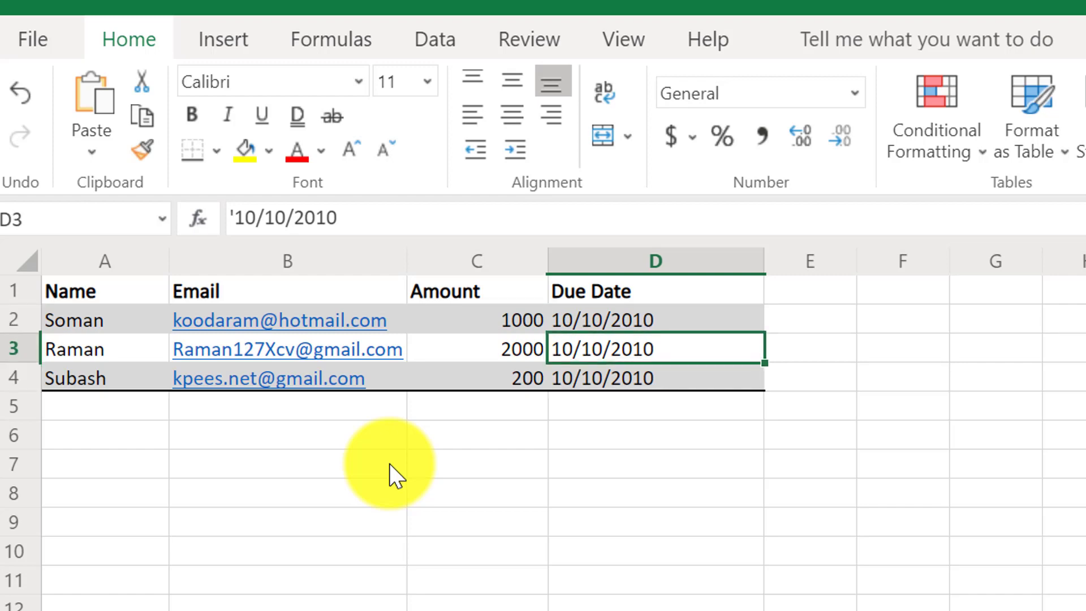
key("Up")
key("Left")
key("Left")
key("Left")
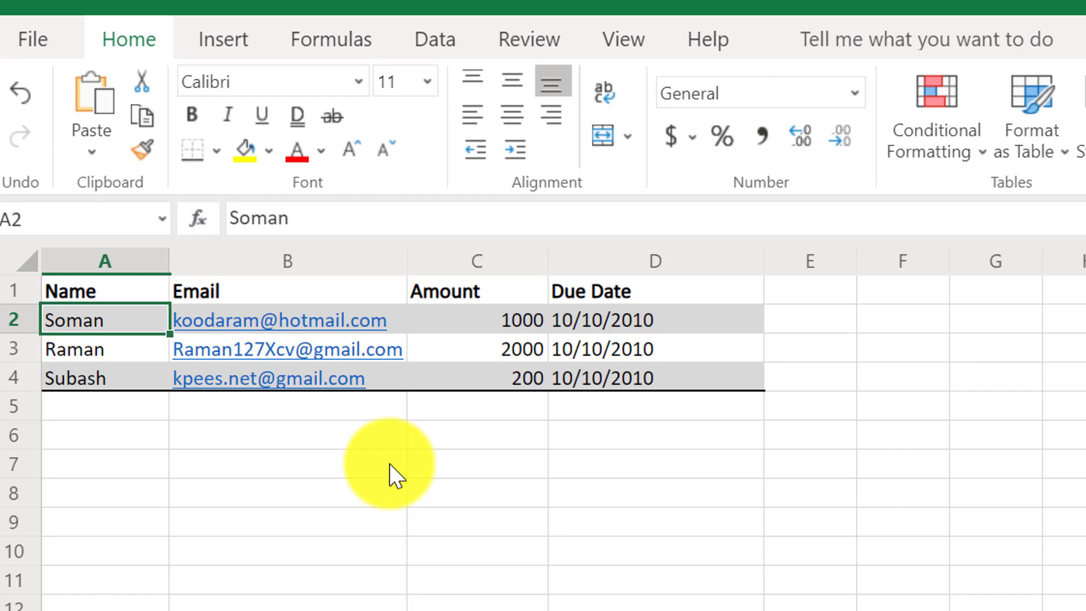
key("Right")
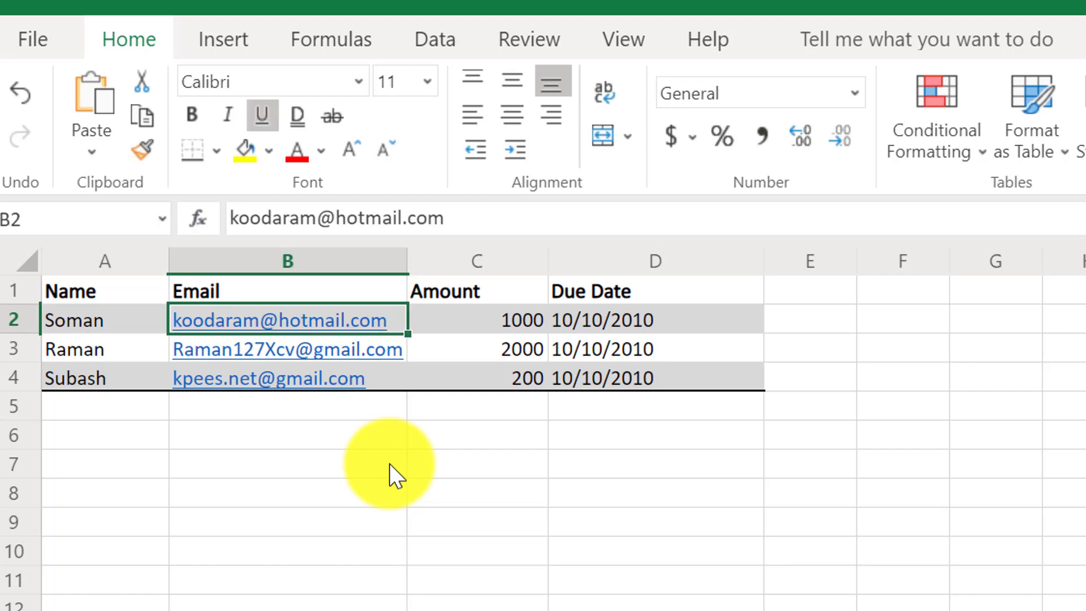
key("Left")
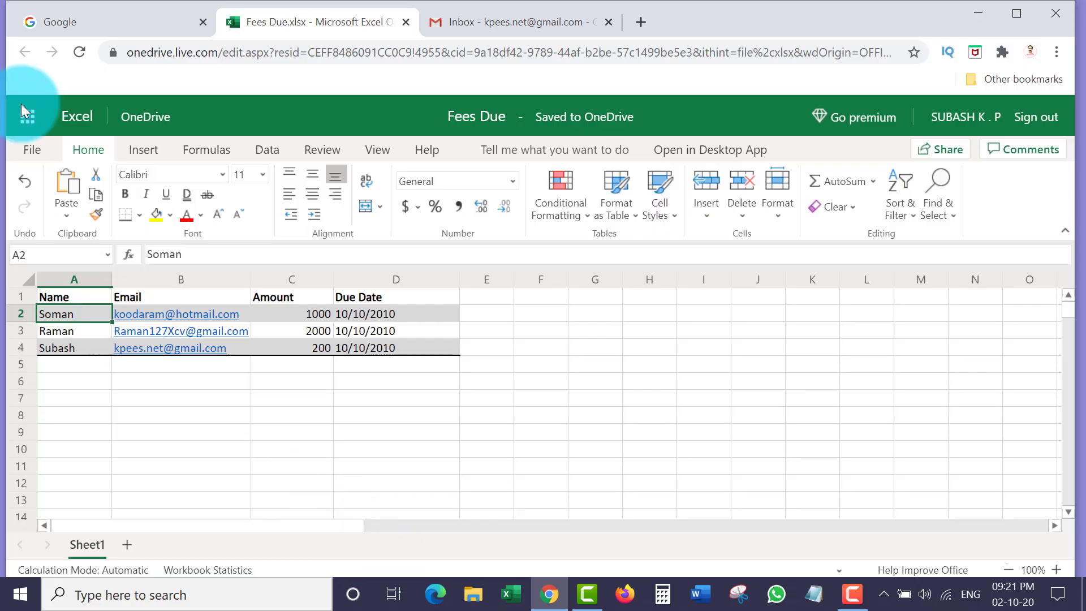
Step: Load office.com in the browser tab that shows Google
left_click(141, 26)
left_click(236, 50)
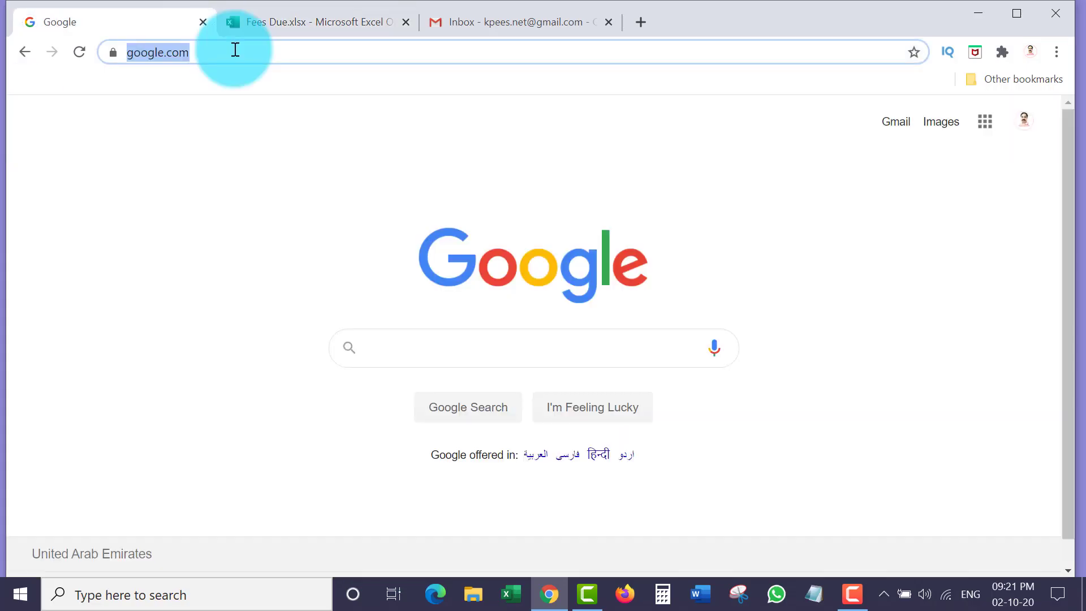
type("office.com")
key("Return")
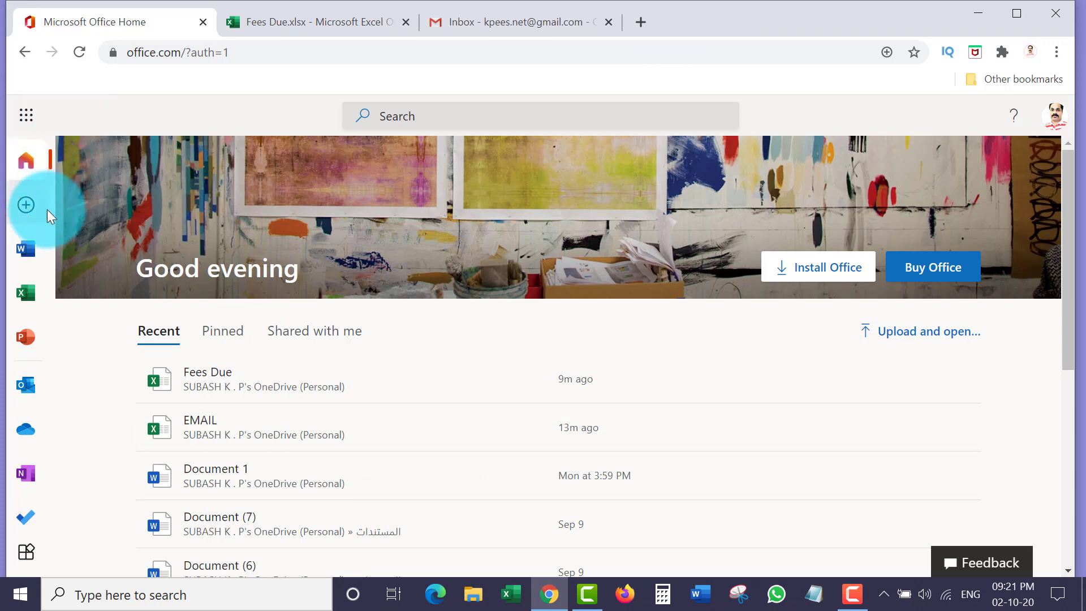
Step: Show the full list of Office apps and open Excel from it
scroll(48, 243, "down", 3)
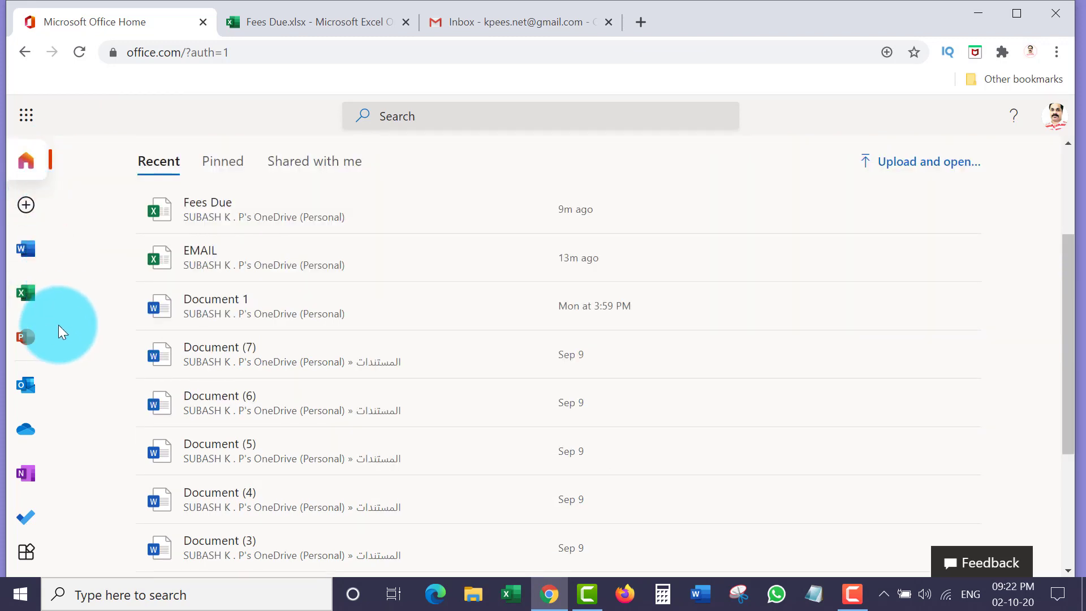
left_click(29, 567)
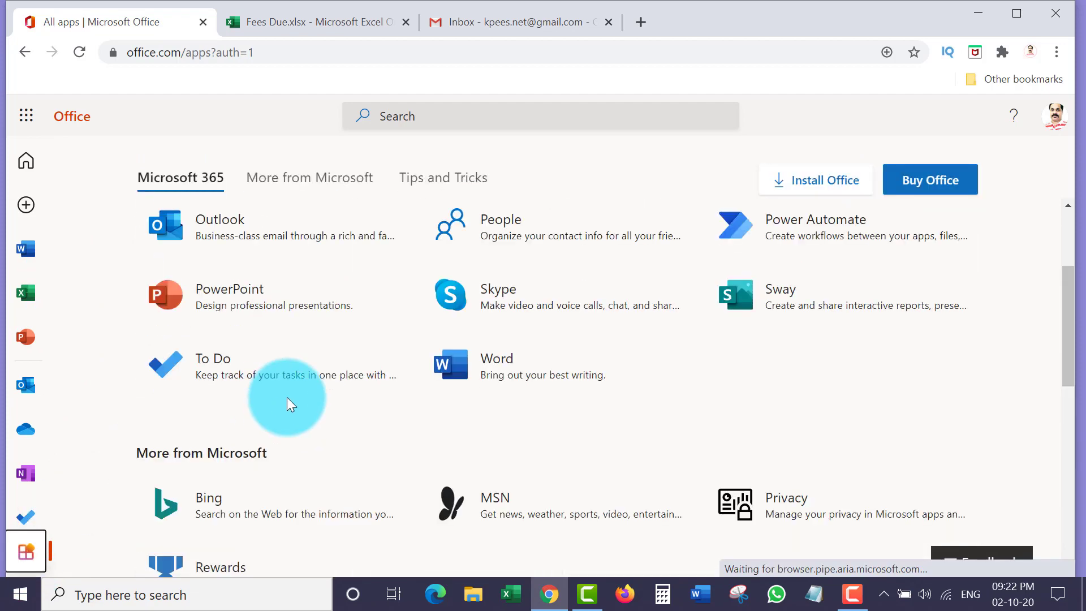
scroll(956, 347, "down", 6)
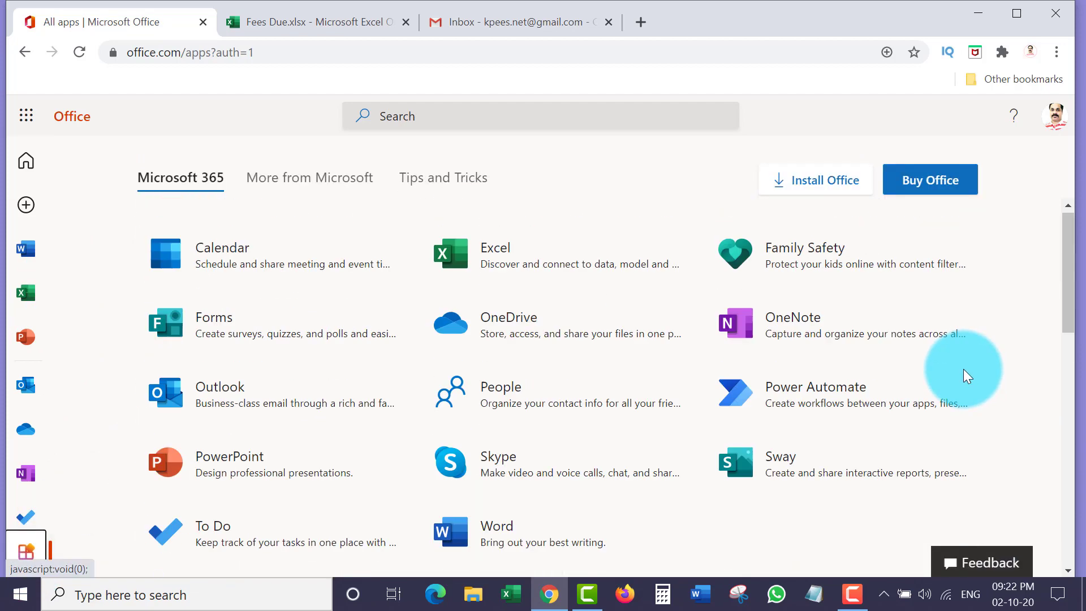
scroll(894, 370, "up", 6)
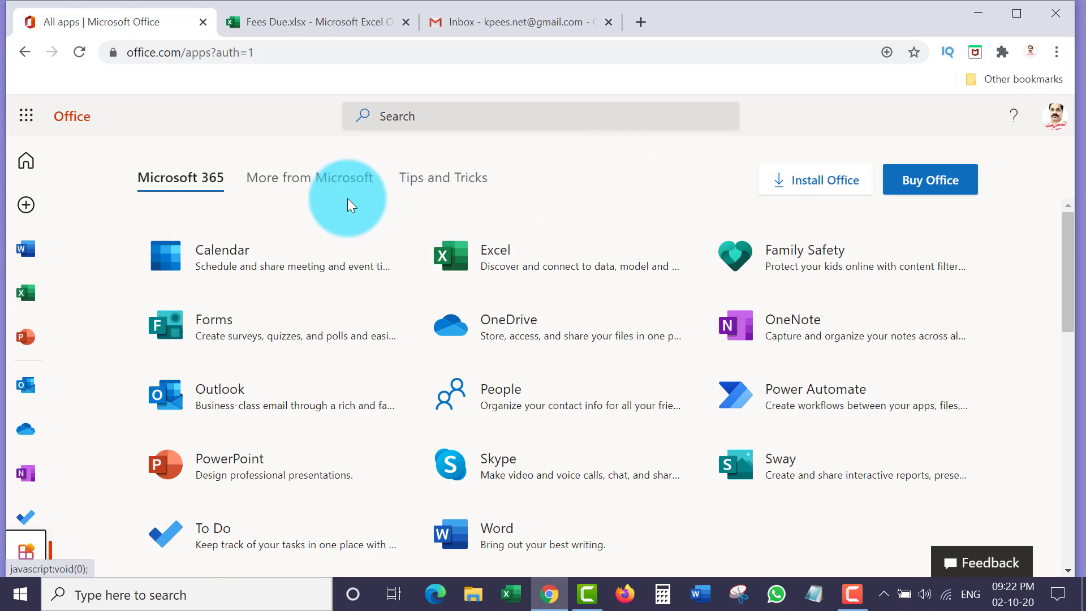
left_click(483, 264)
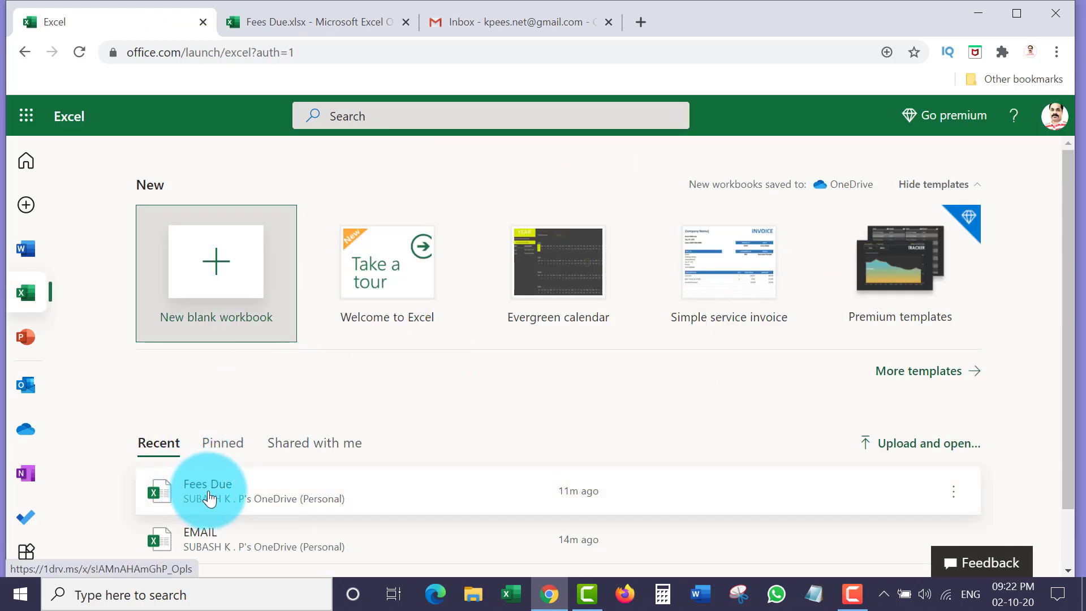
Step: Switch back to the open Fees Due workbook and review its Name column, ending on cell A2
left_click(302, 17)
left_click(101, 383)
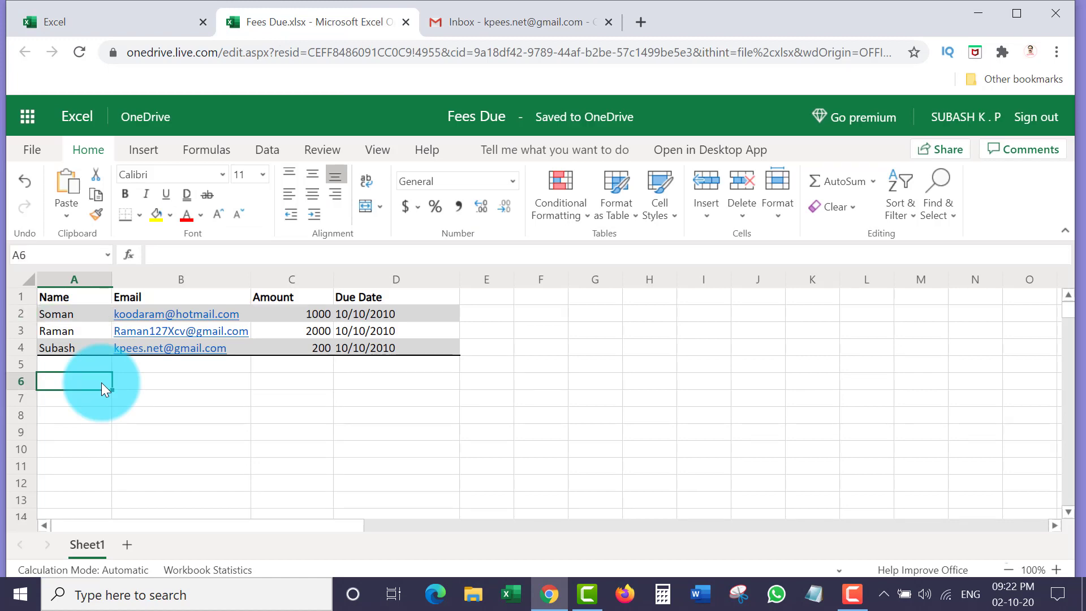
key("Up")
key("Up")
key("Up")
key("Up")
key("Up")
key("Down")
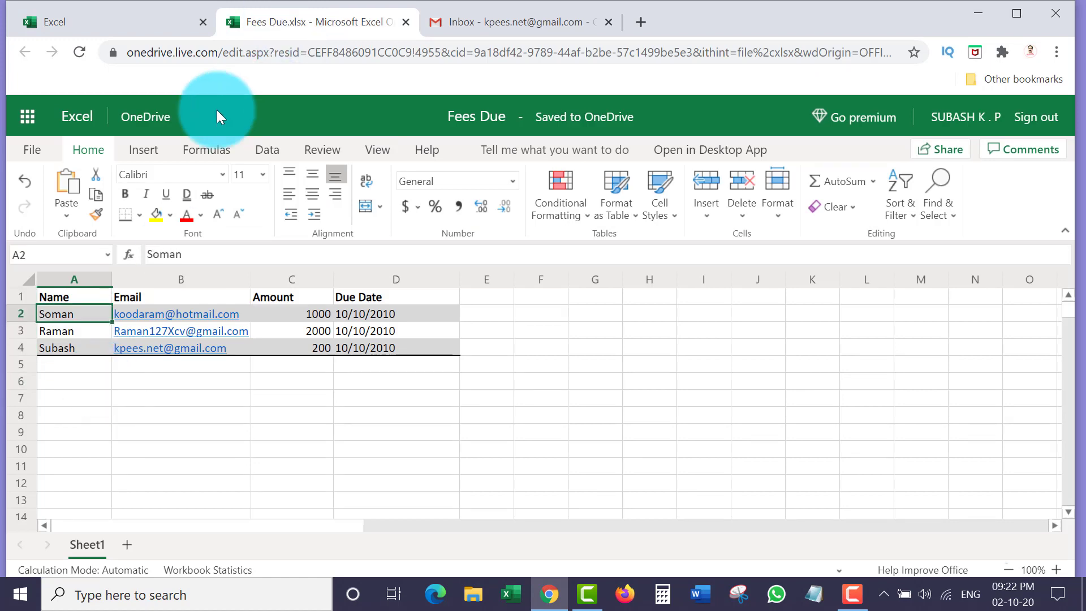
Step: Save a copy of the workbook to OneDrive, keeping the suggested name Fees Due, and select cell A3 in the copy
left_click(38, 153)
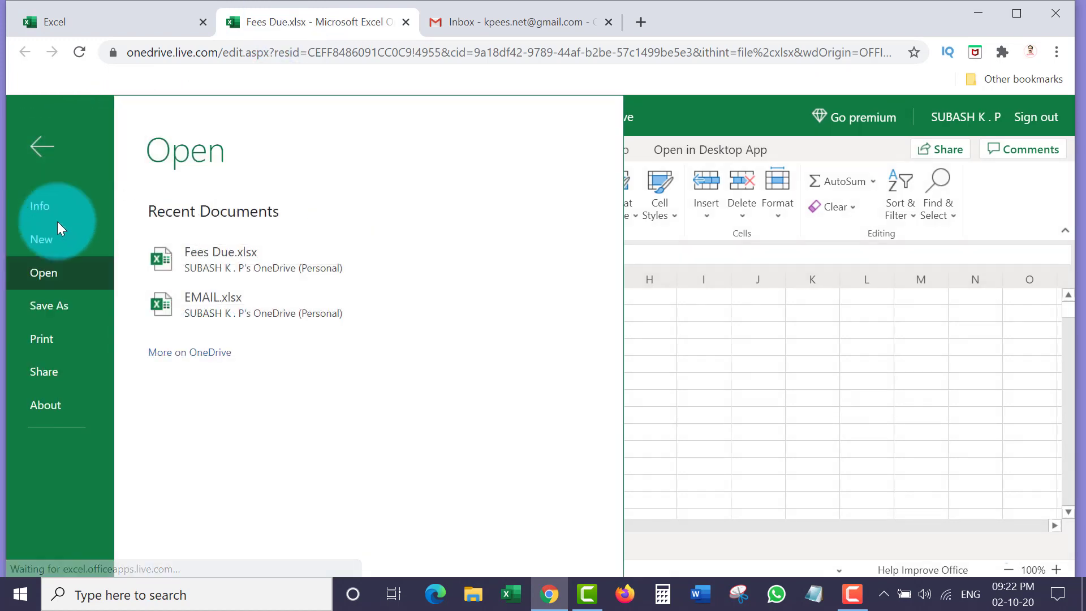
left_click(50, 305)
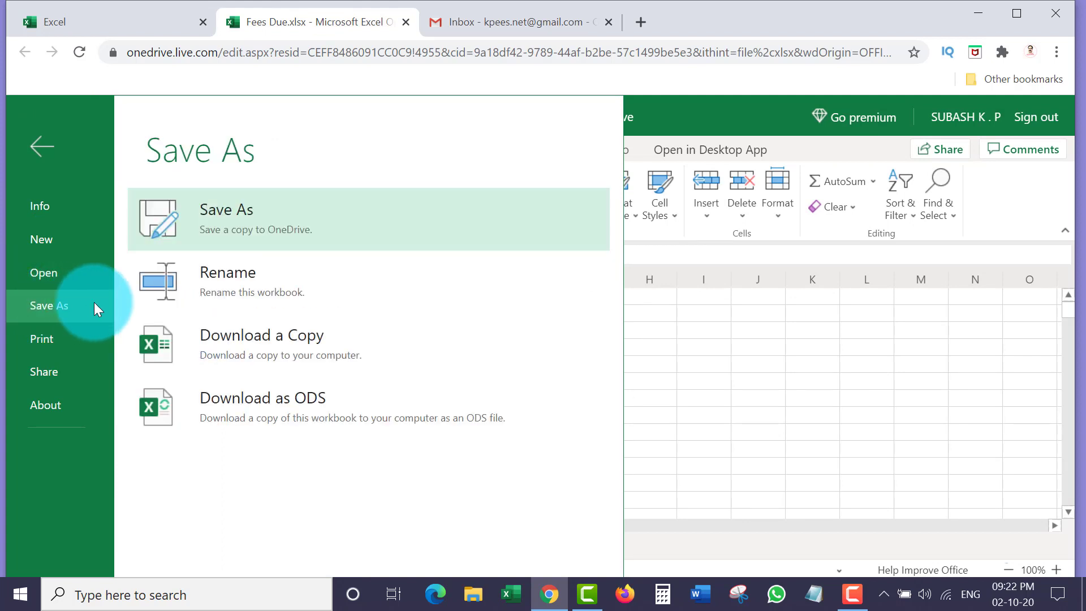
left_click(294, 228)
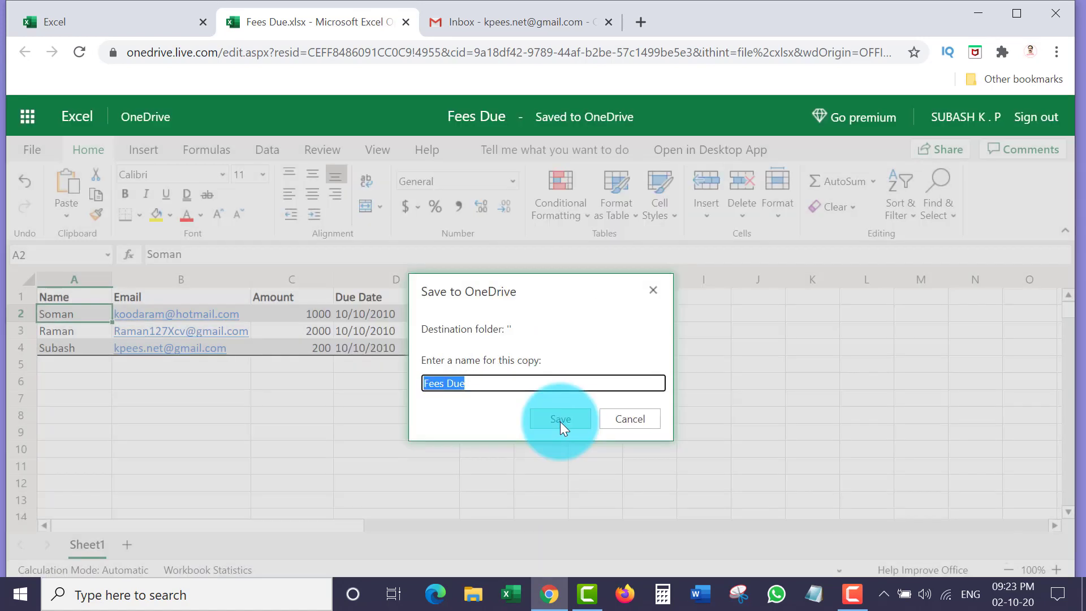
left_click(560, 422)
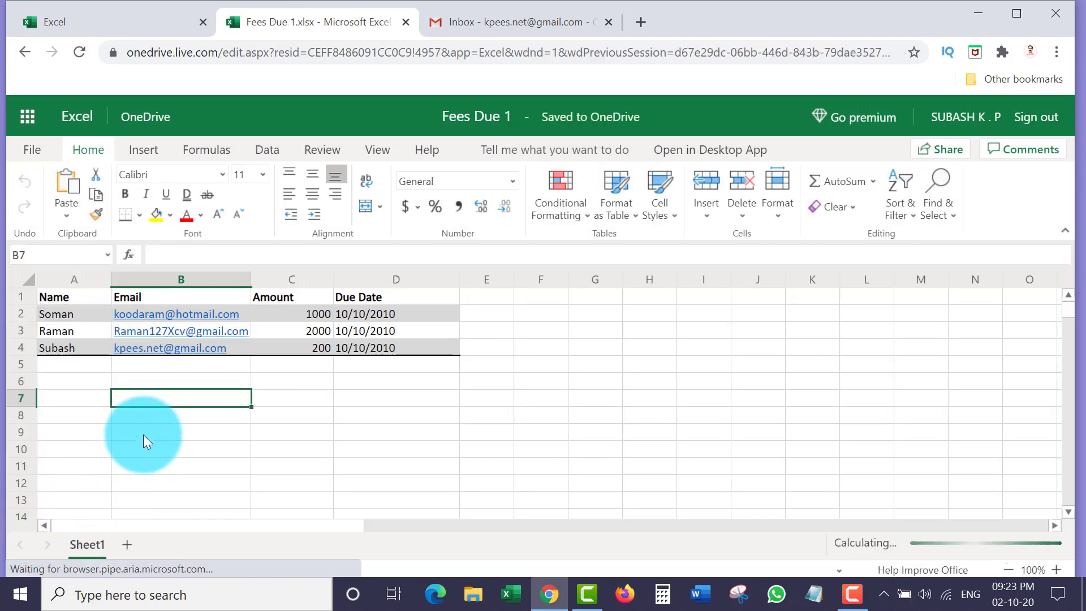
left_click(74, 327)
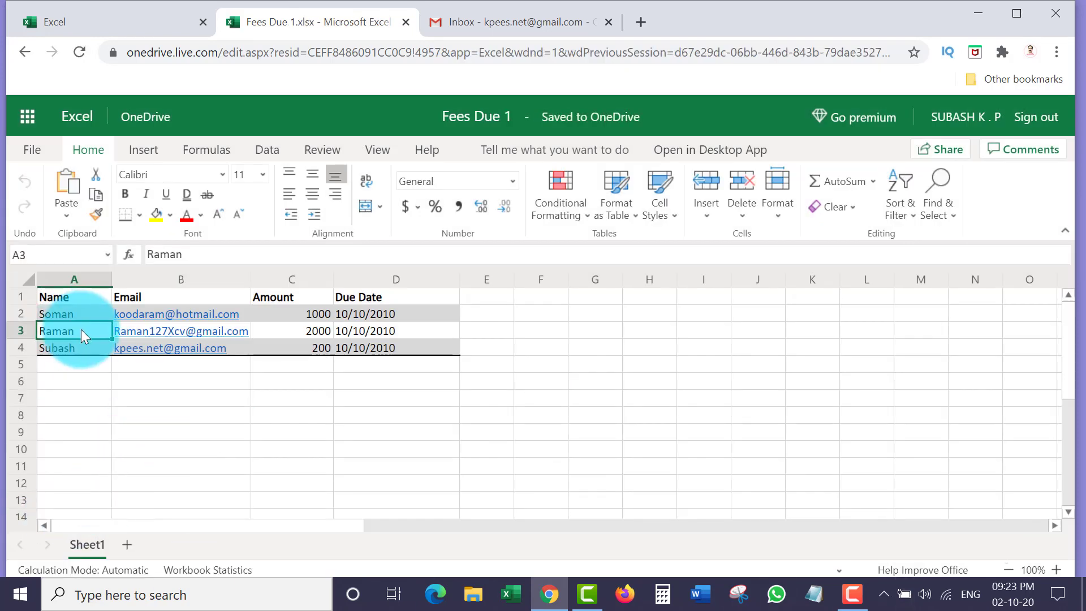
Step: Review the first record's name, email, amount and due date across row 2, ending on cell A2
key("Up")
key("Up")
key("Down")
key("Right")
key("Right")
key("Right")
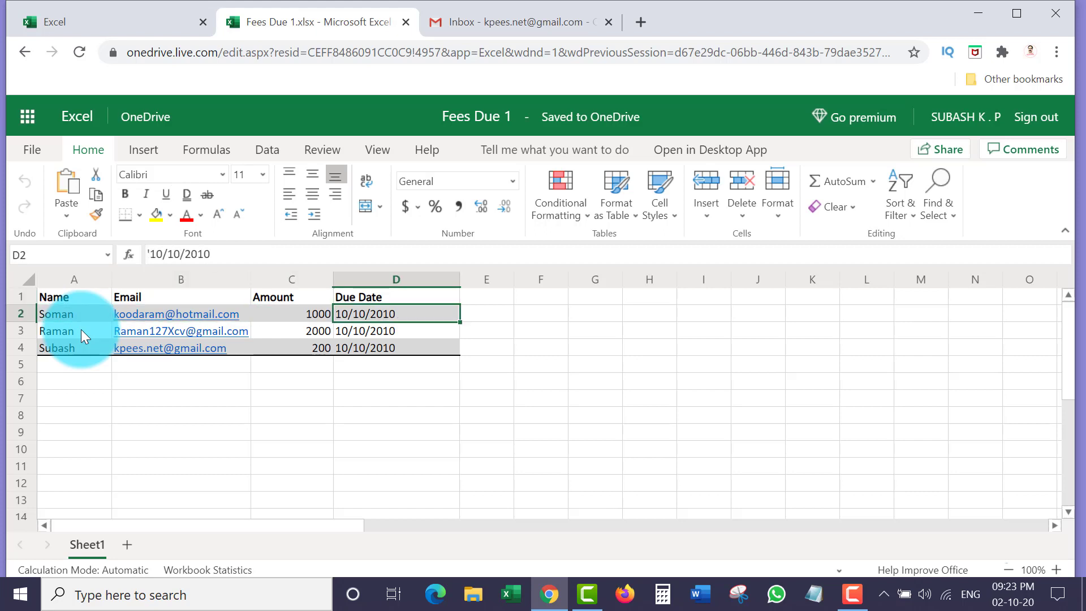
key("Left")
key("Left")
key("Left")
key("Right")
key("Right")
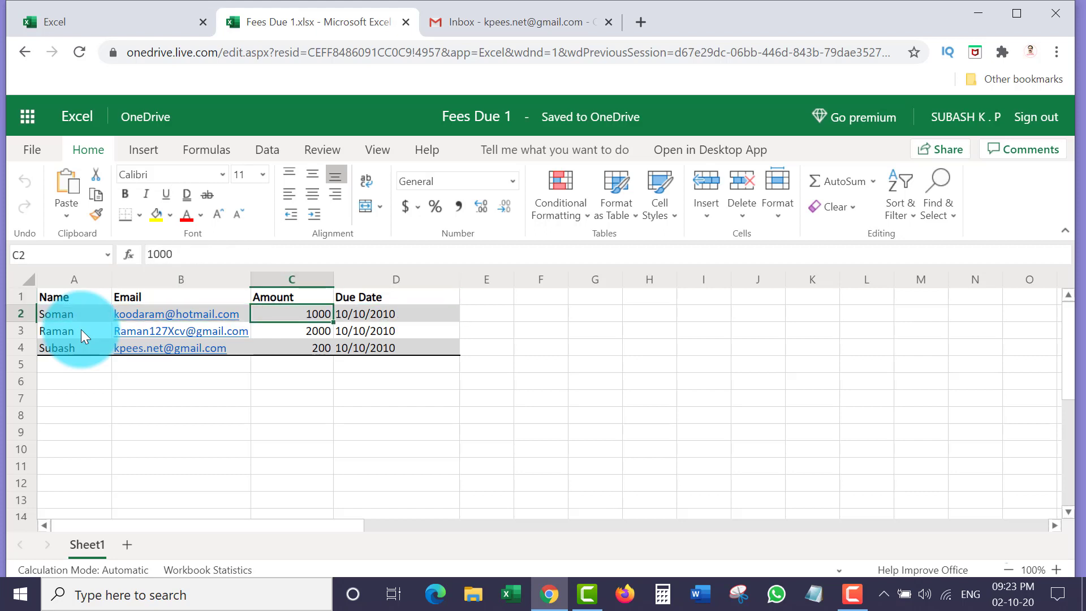
key("Left")
key("Left")
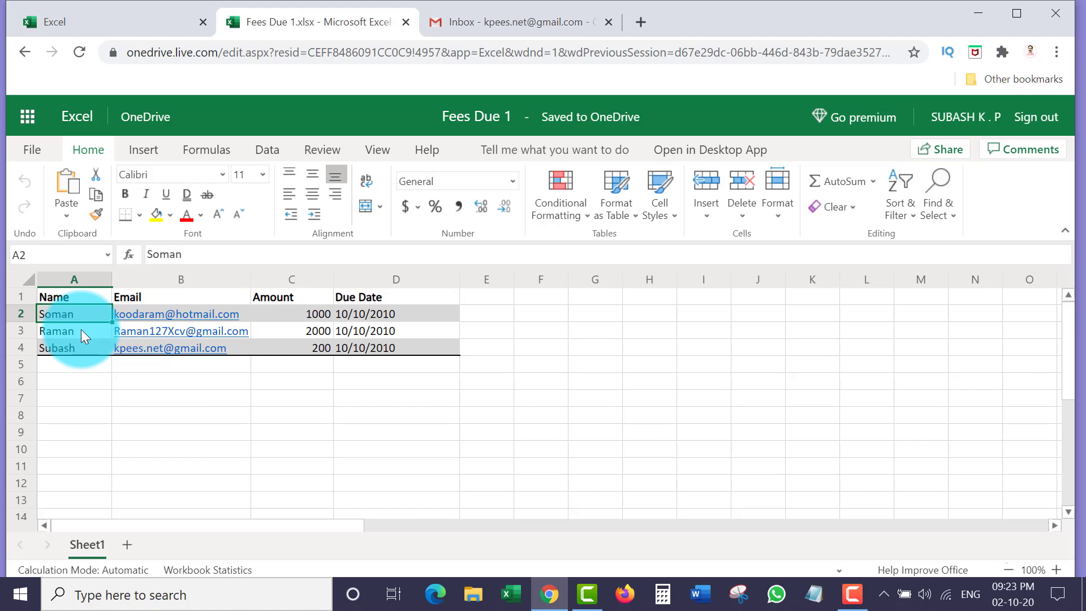
key("Right")
key("Right")
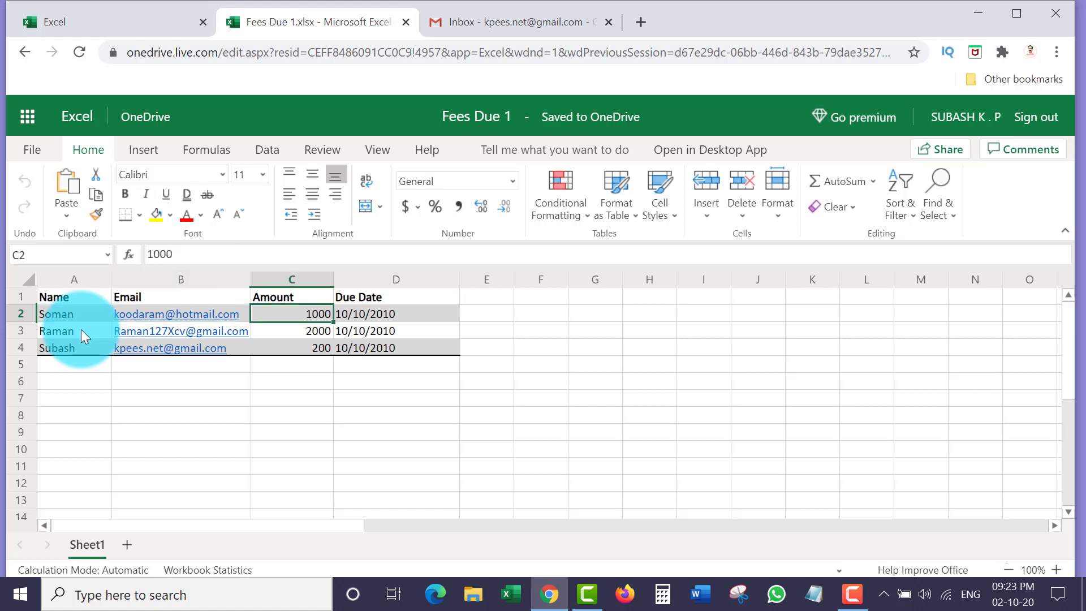
key("Right")
key("Right")
key("Right")
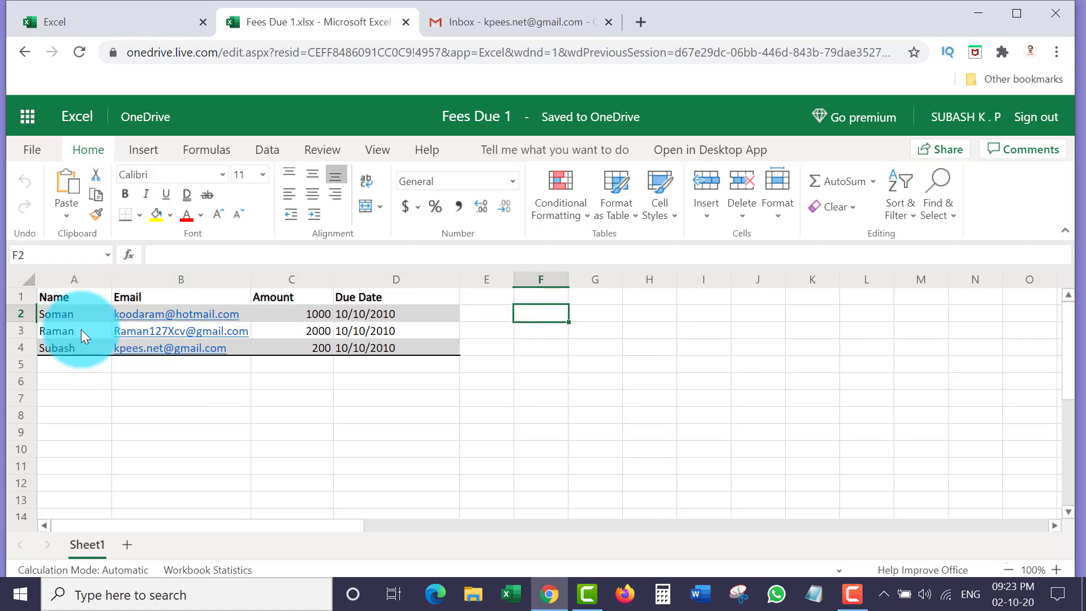
key("Left")
key("Left")
key("Home")
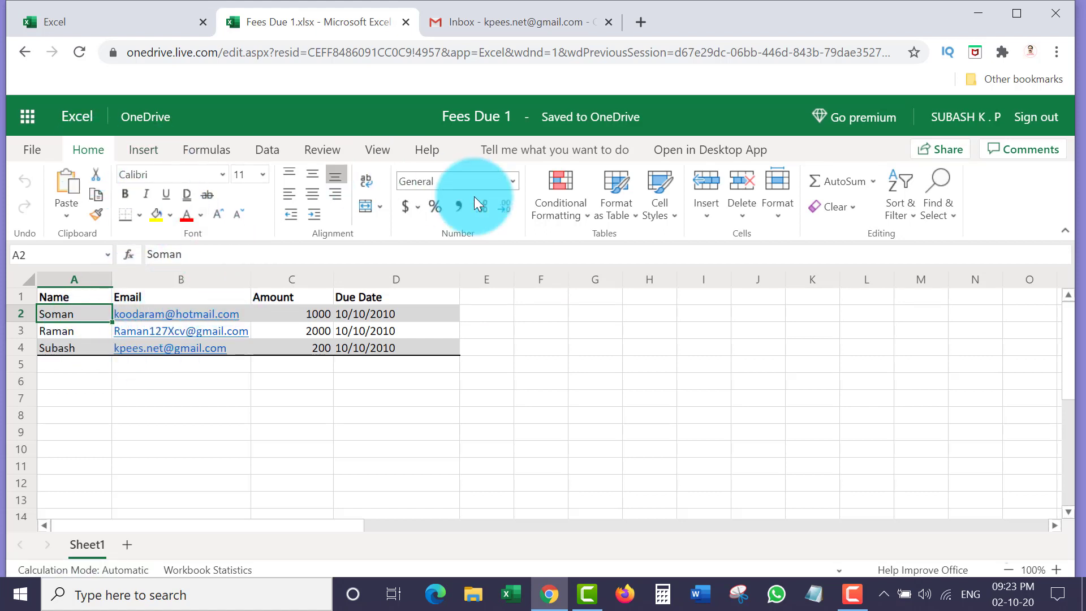
Step: Format the range A1:D4 as a table with headers, using the first Light style
left_click(614, 210)
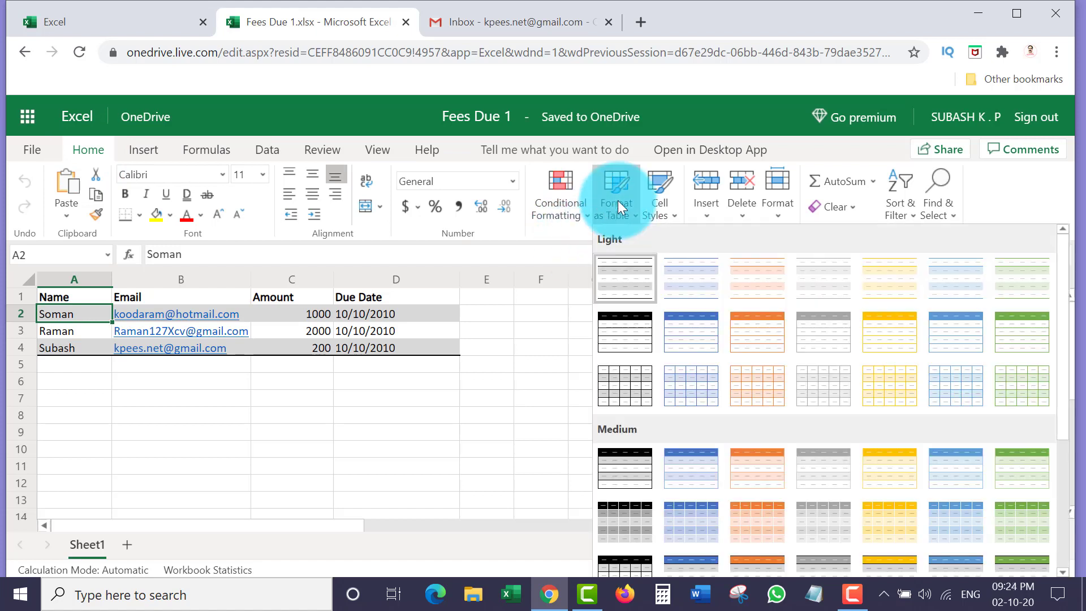
left_click(641, 271)
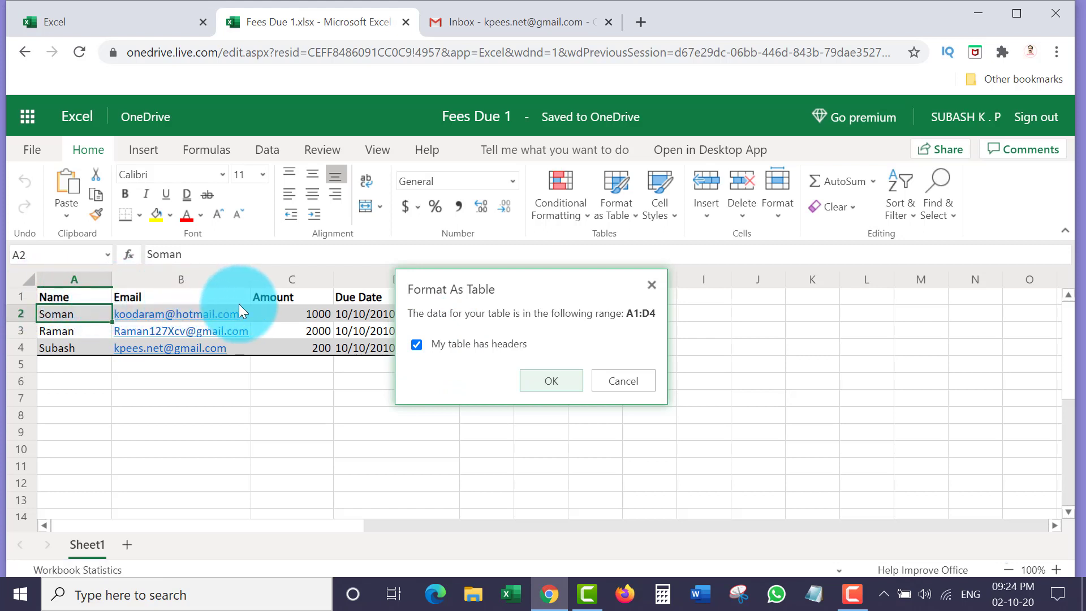
left_click(545, 382)
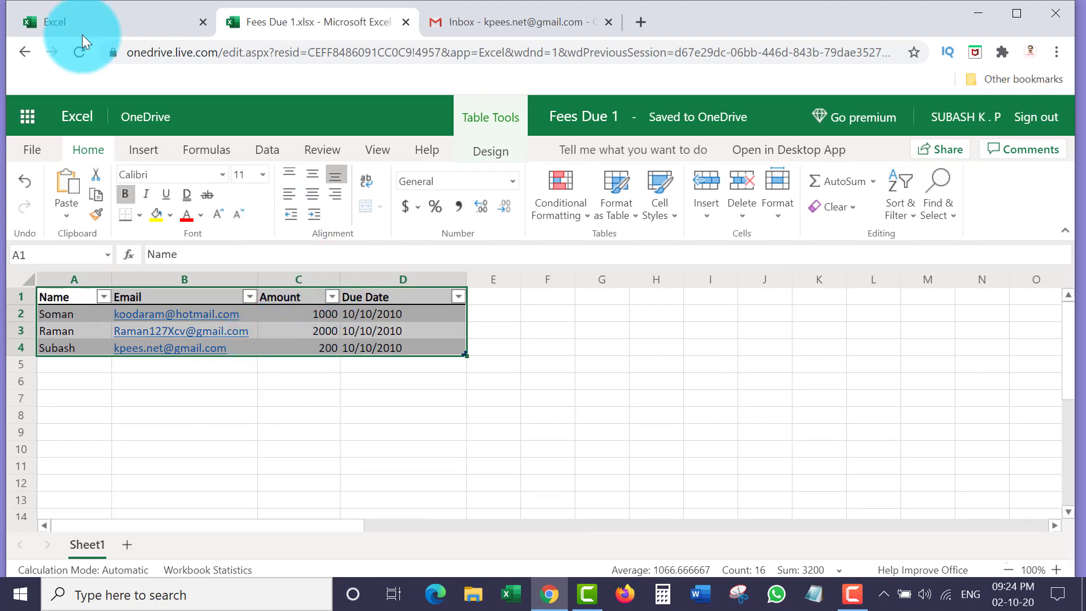
Step: Close the Fees Due 1 workbook and load office.com in a new browser tab
left_click(406, 22)
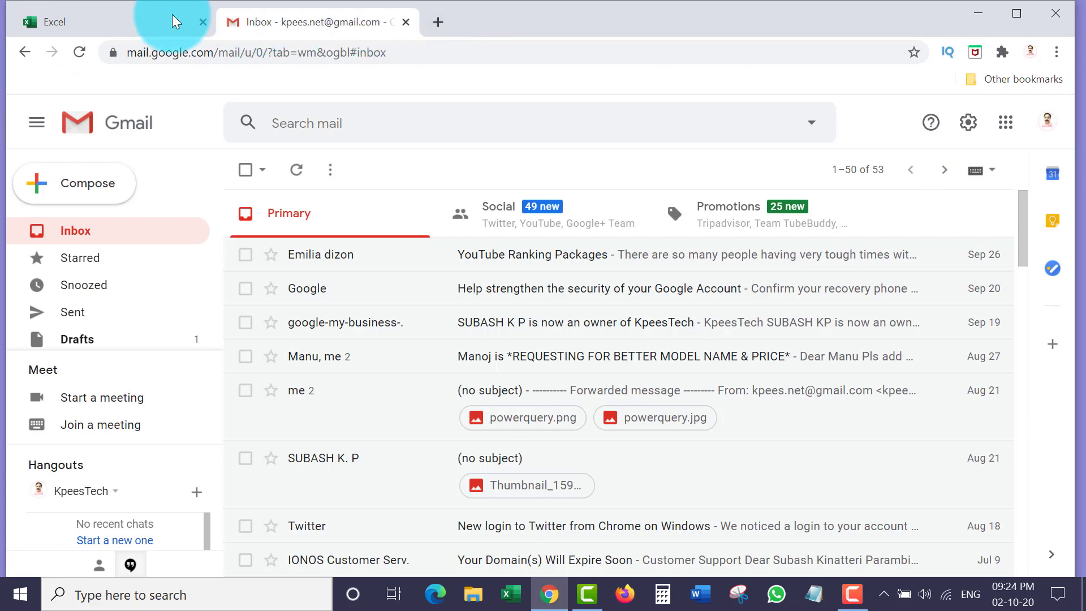
key("ctrl+t")
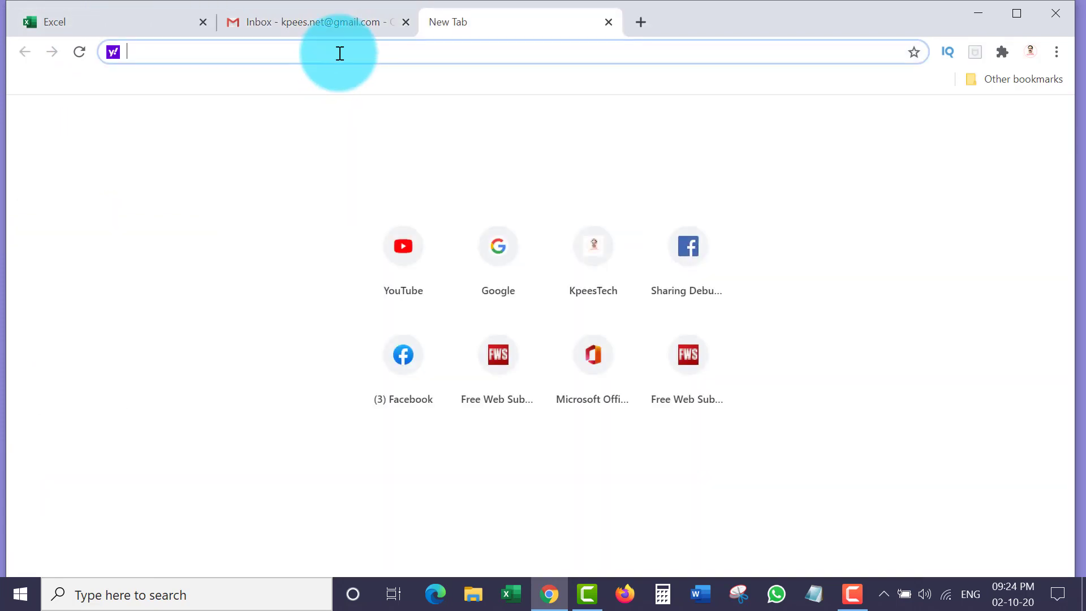
type("office.com")
key("Return")
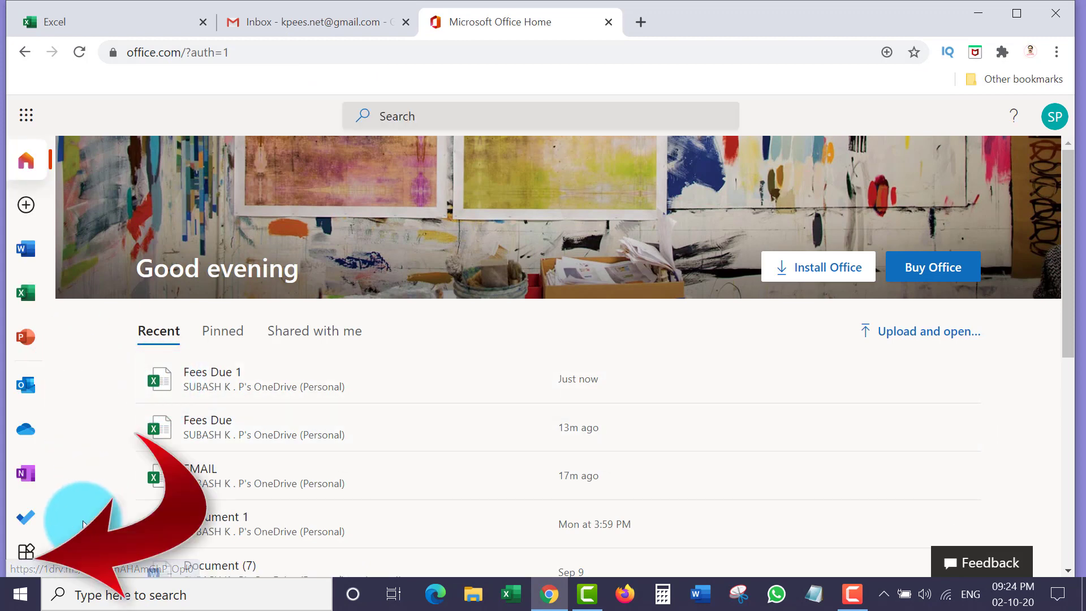
Step: Show the full list of Office apps and open Power Automate from it
left_click(27, 556)
mouse_move(823, 415)
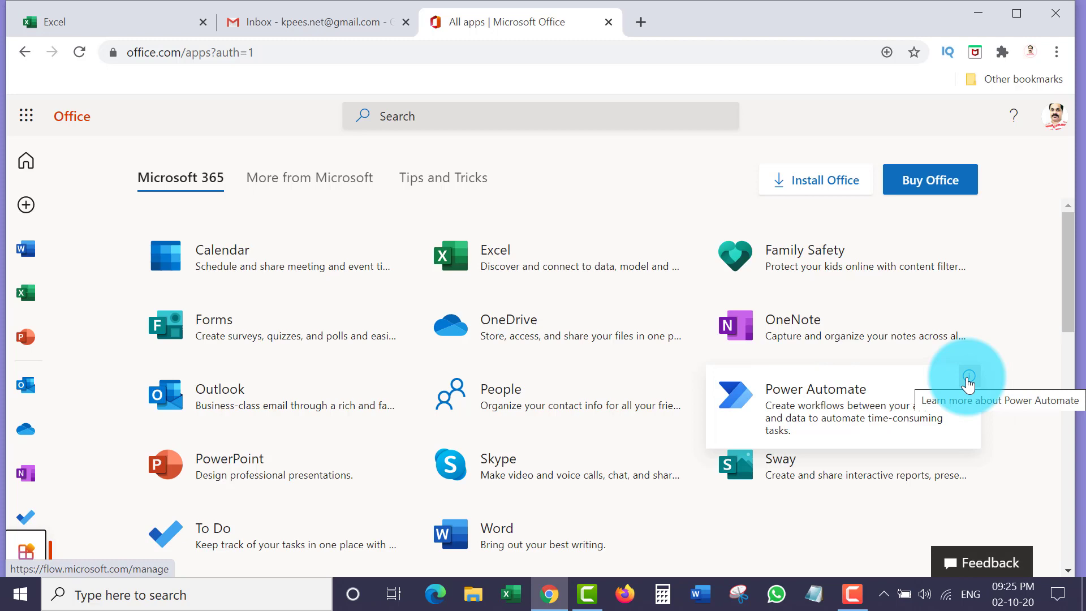
left_click(829, 411)
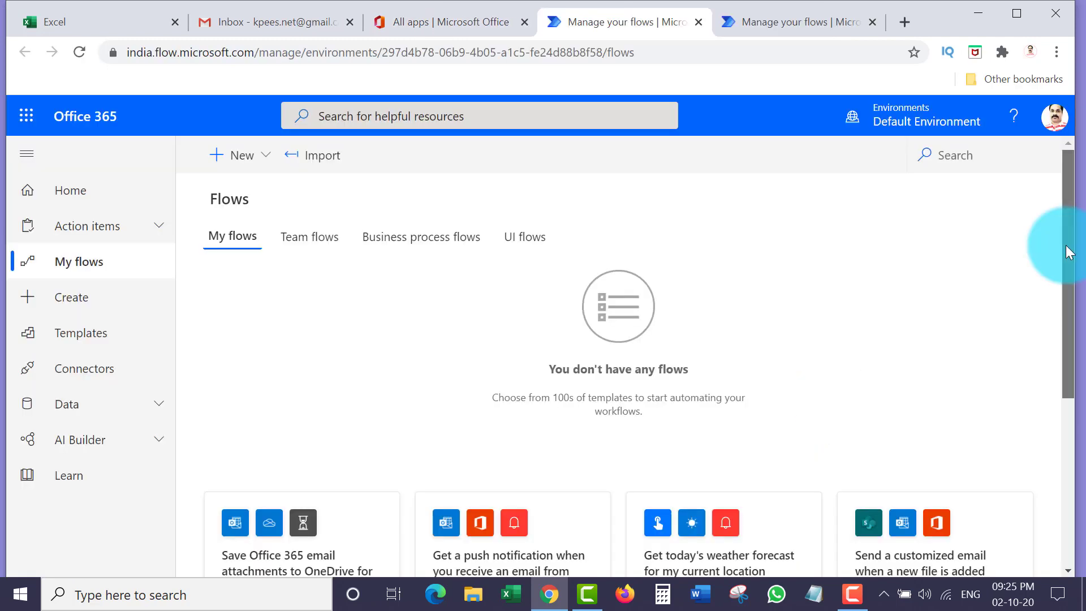
left_click_drag(1066, 245, 994, 249)
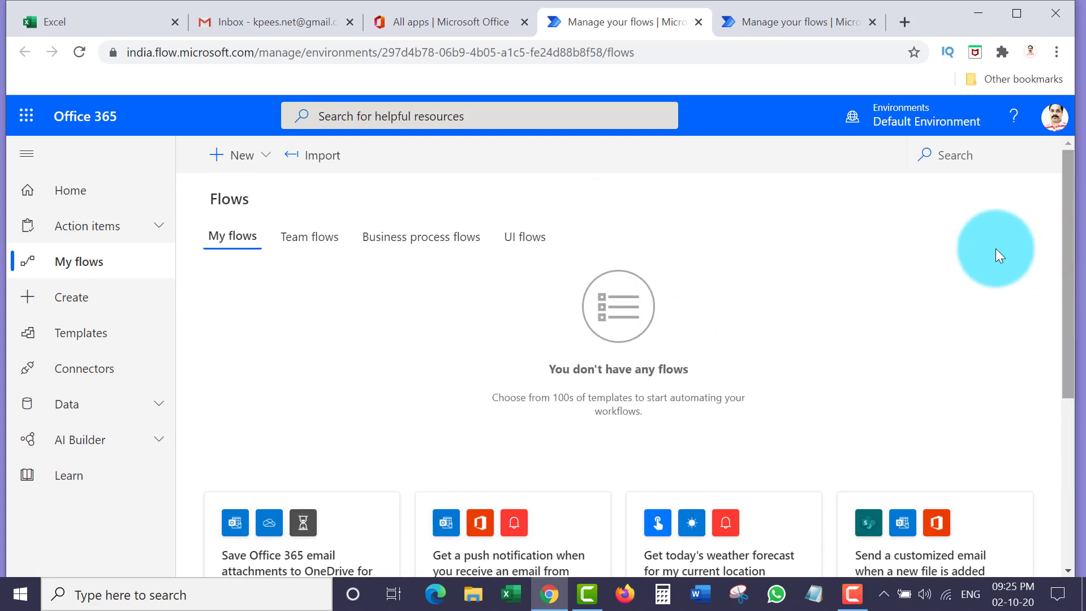
Step: Create a blank instant flow named mail merge with the Manually trigger a flow trigger
left_click(43, 300)
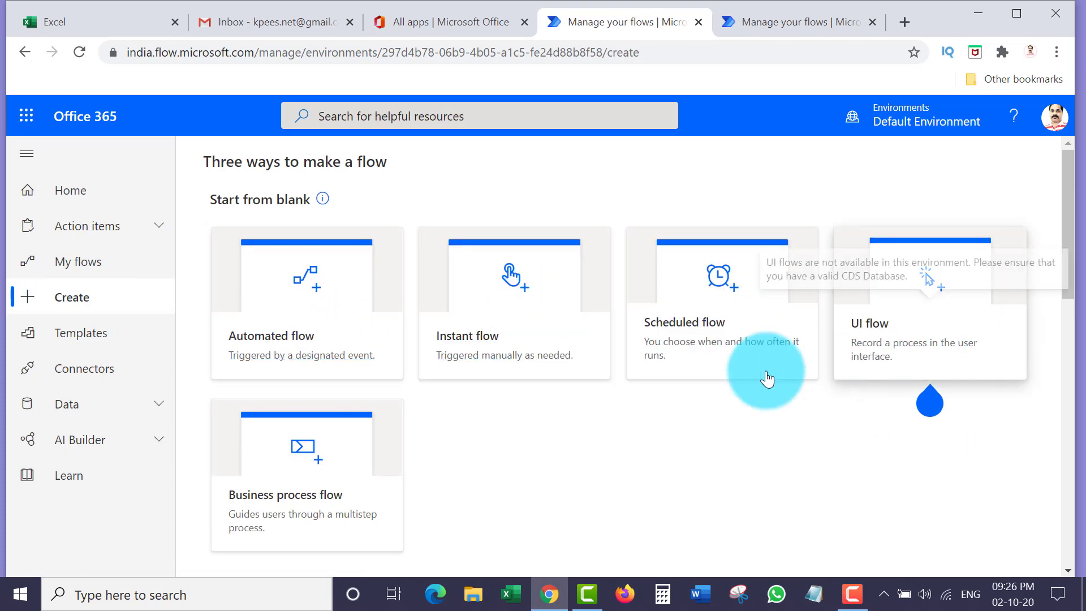
left_click(503, 326)
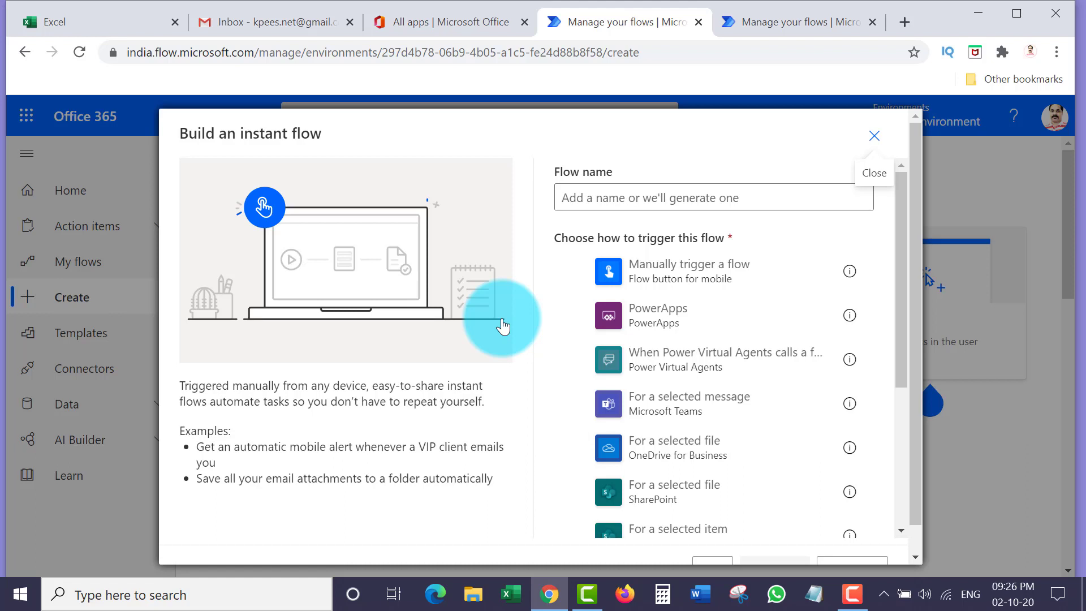
left_click(610, 202)
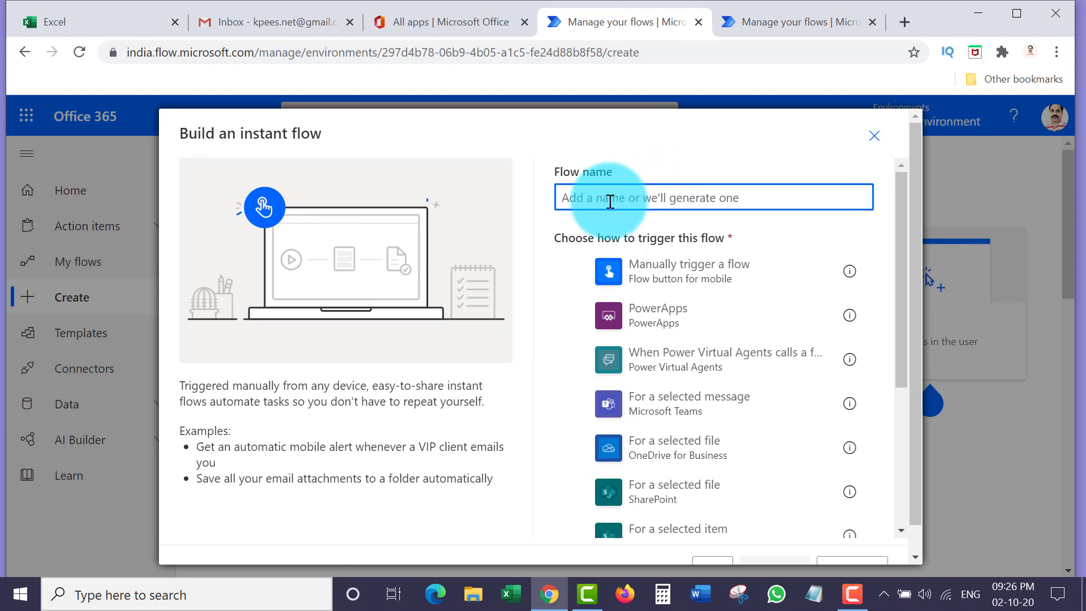
type("mail merge")
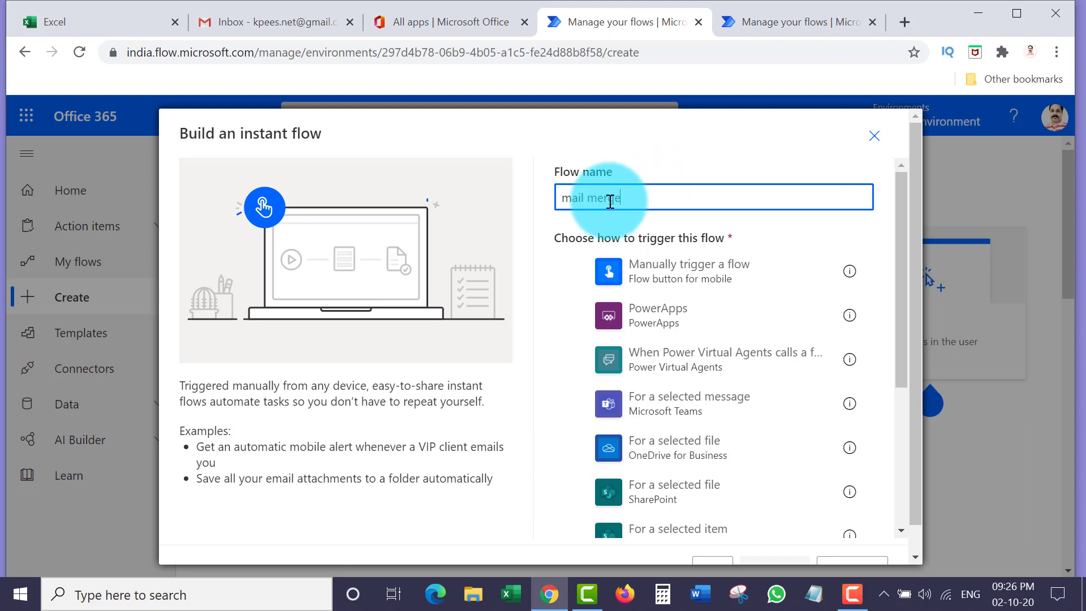
left_click(702, 285)
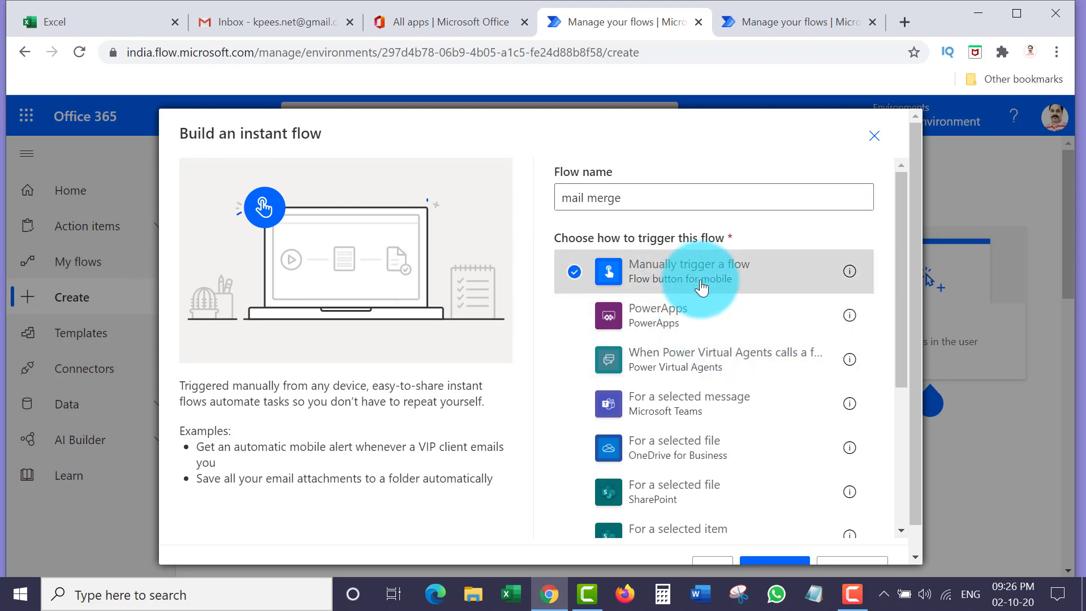
scroll(885, 444, "down", 5)
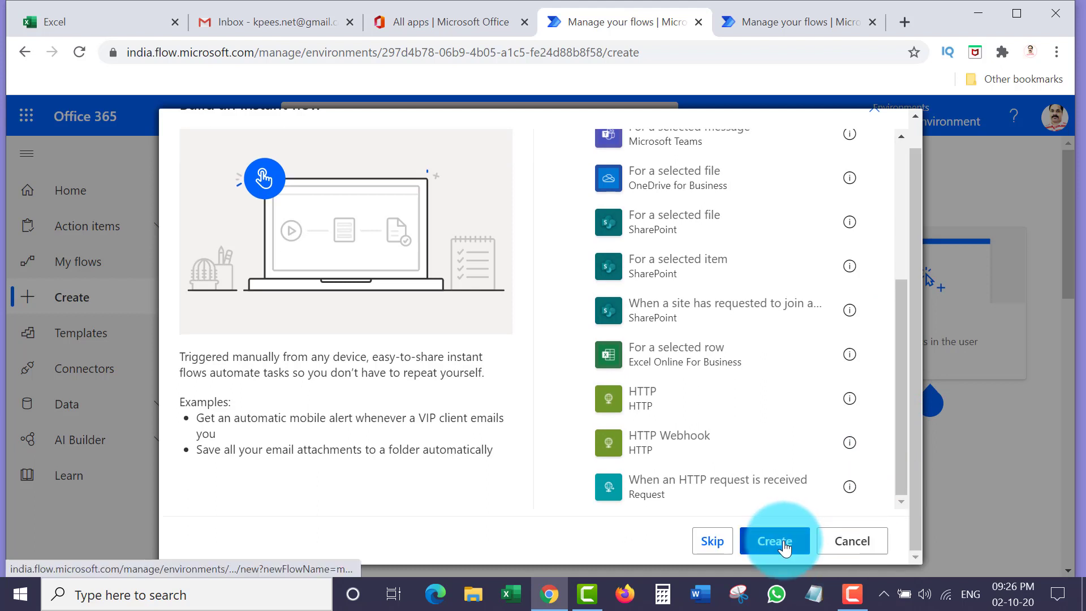
left_click(780, 542)
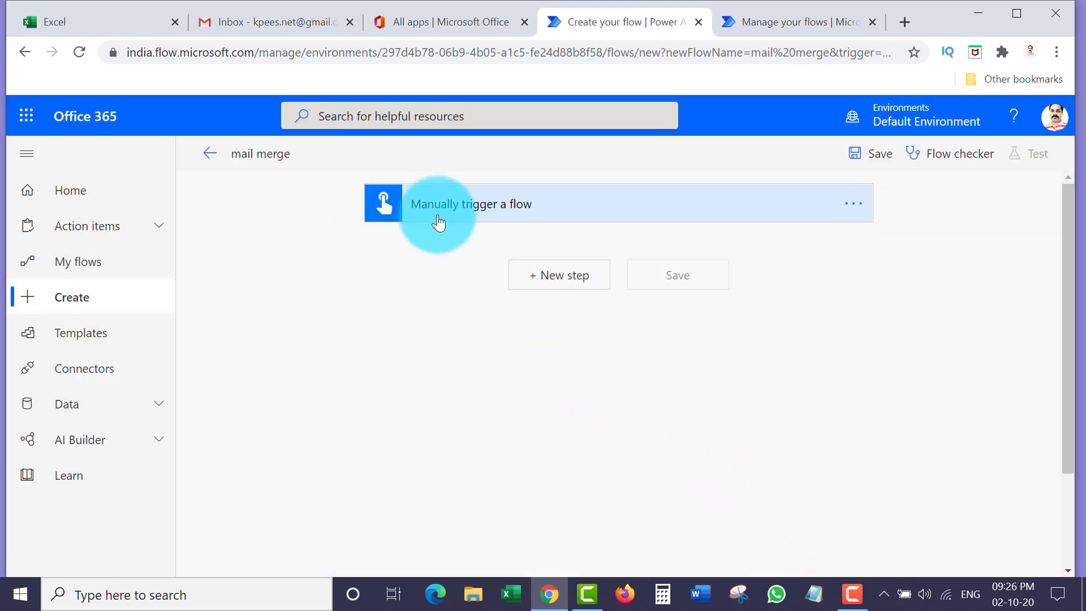
Step: Search for excel and add the Excel Online (OneDrive) action List rows present in a table after the trigger
left_click(563, 282)
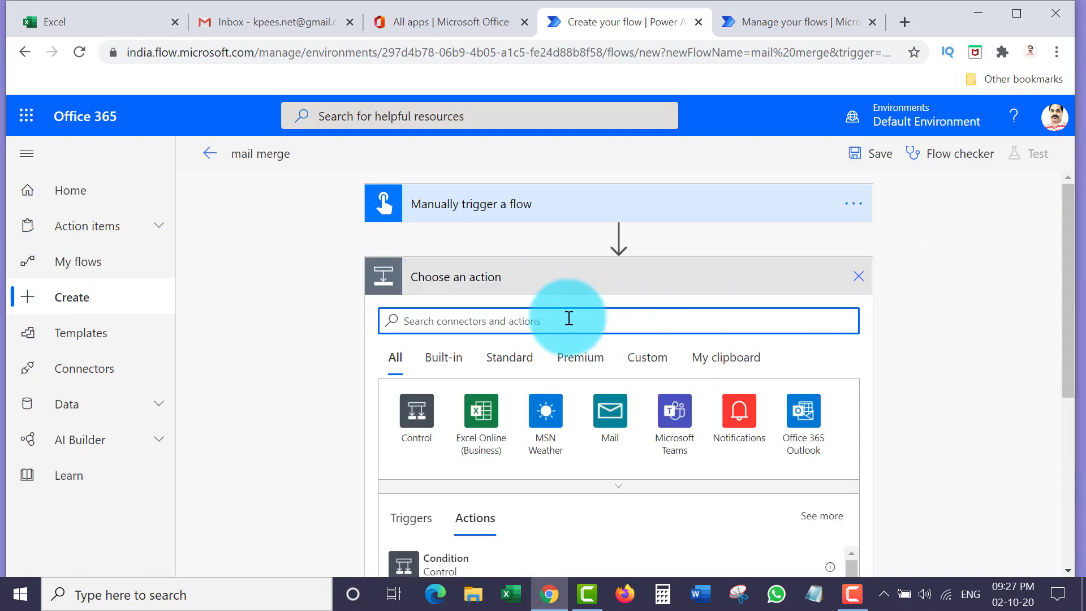
type("excel")
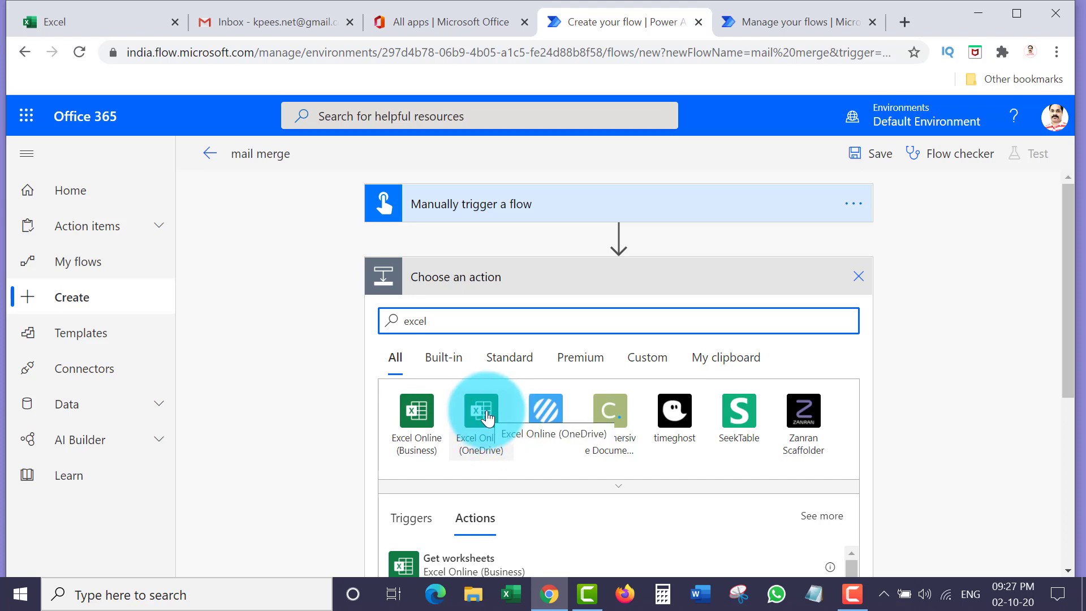
left_click(482, 414)
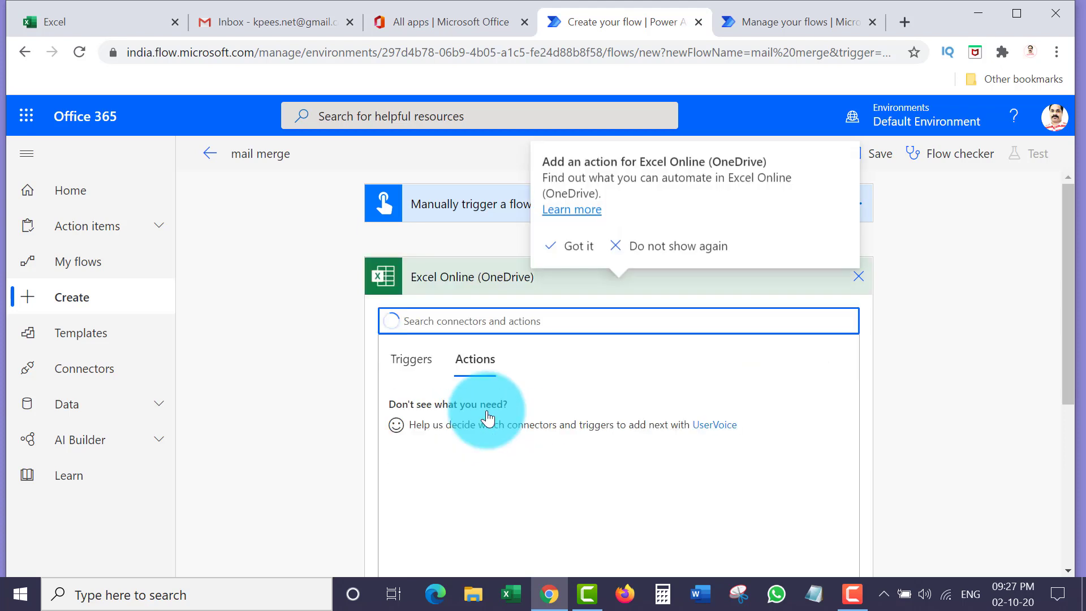
left_click_drag(1067, 305, 1074, 361)
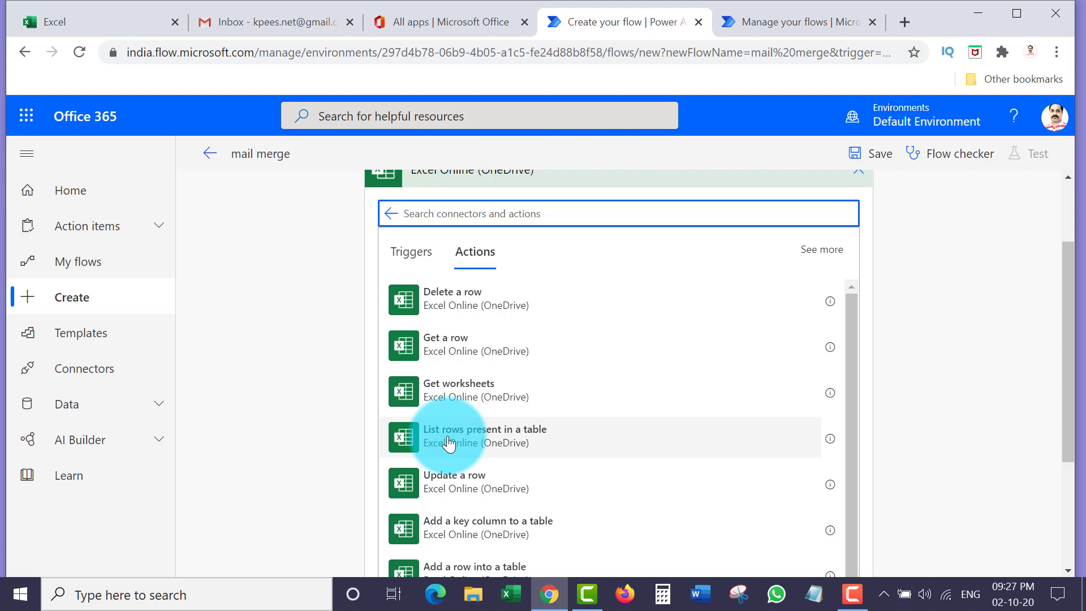
left_click(449, 443)
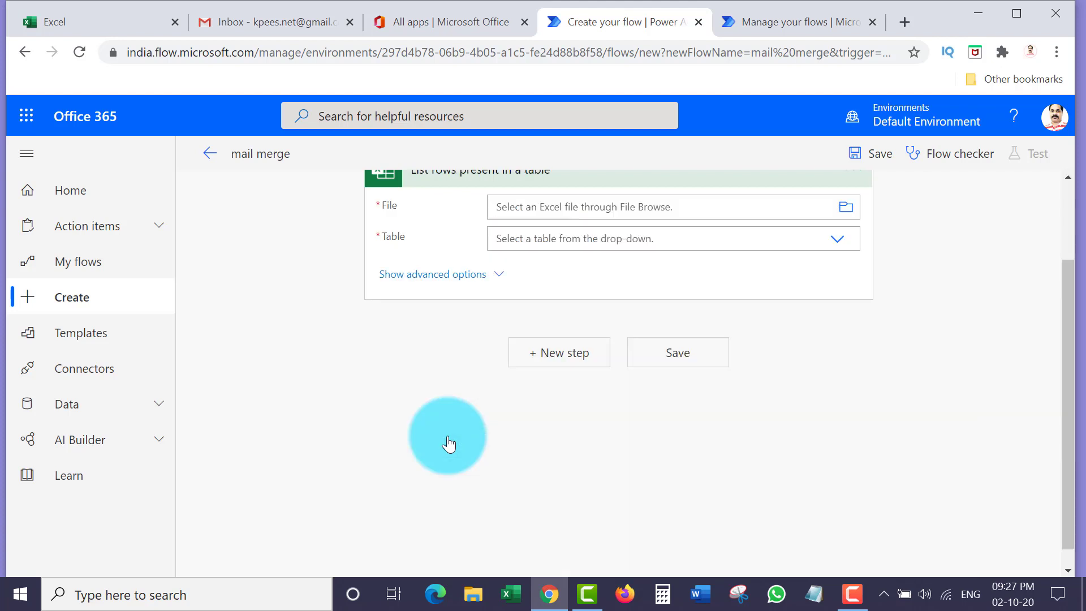
left_click_drag(1068, 362, 1067, 281)
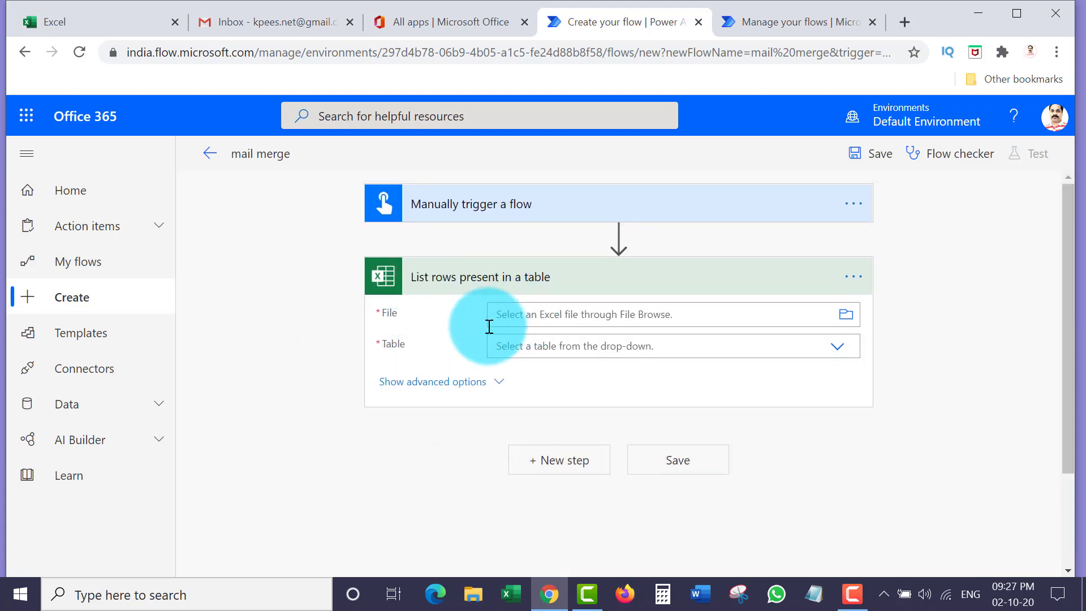
Step: Set the action's source file to Fees Due 1.xlsx from OneDrive
left_click(846, 322)
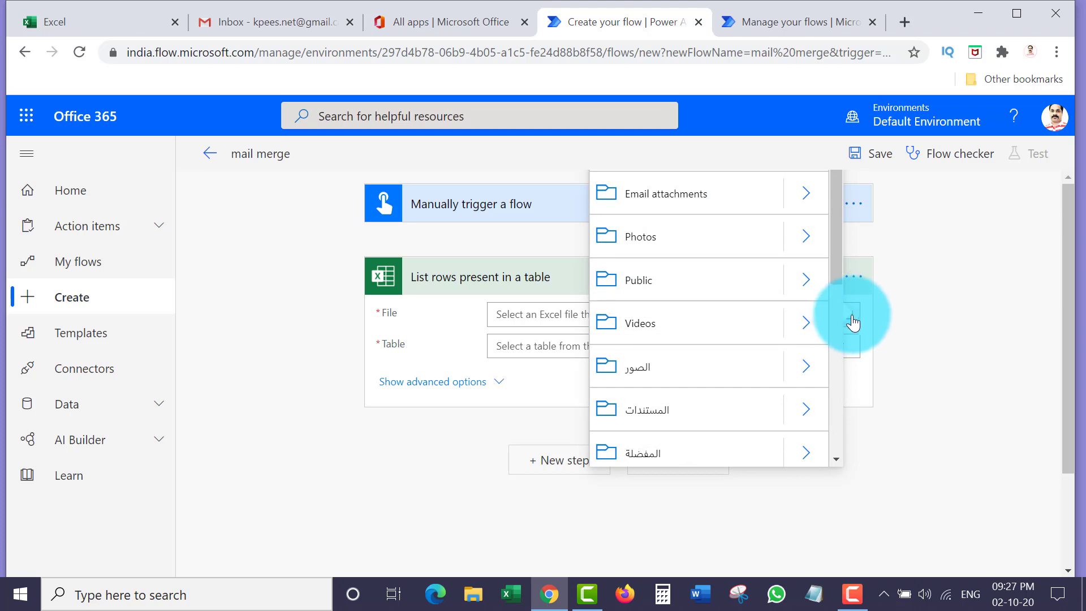
scroll(838, 275, "down", 3)
left_click_drag(838, 274, 837, 396)
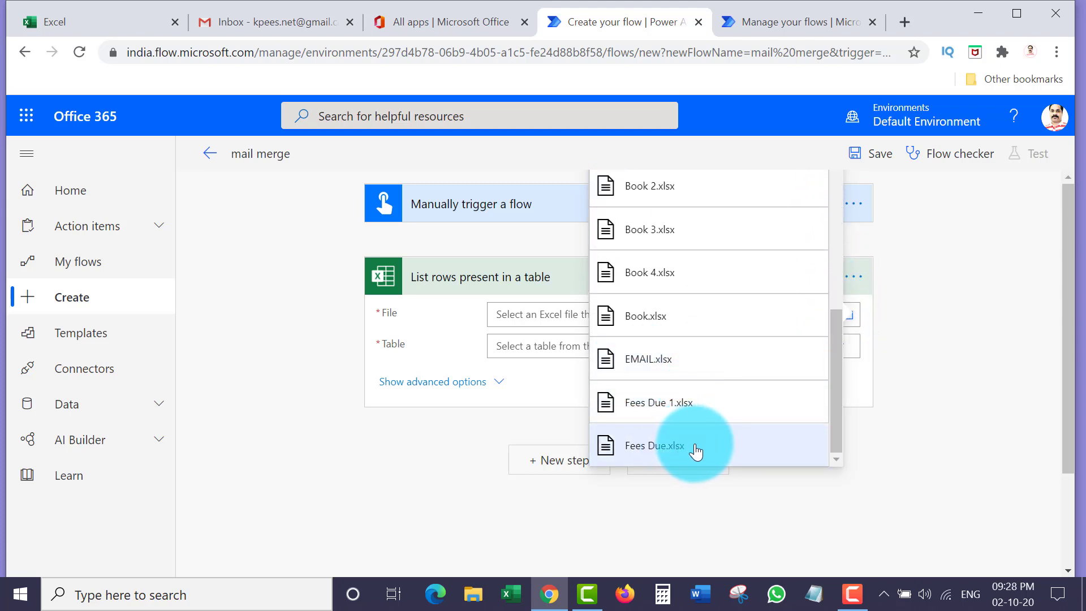
scroll(690, 455, "up", 1)
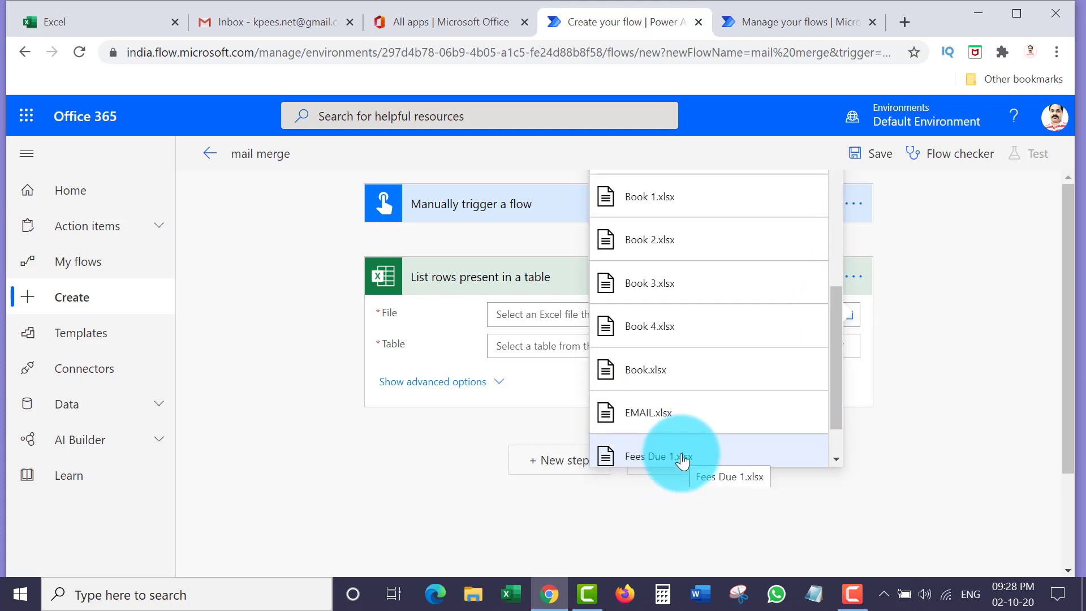
left_click(682, 458)
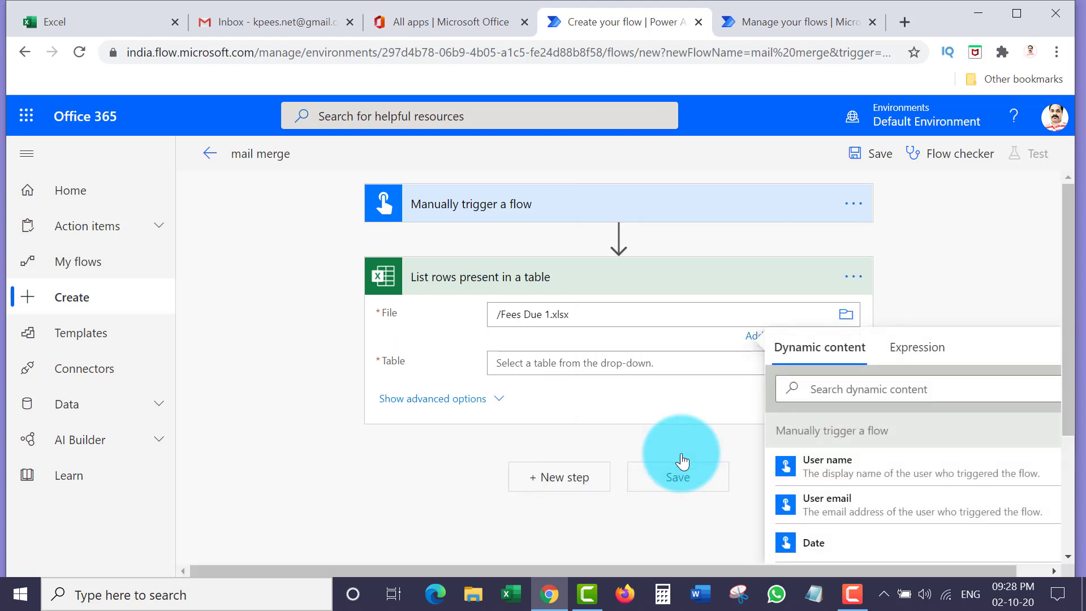
Step: Set the action's table to Table1 and save the flow
left_click(528, 367)
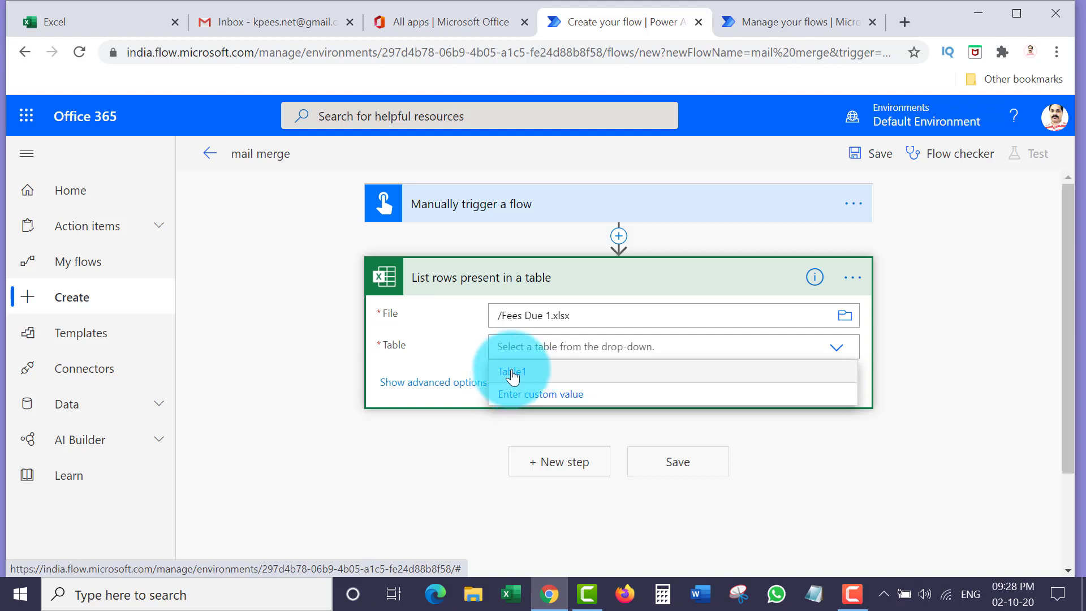
left_click(513, 372)
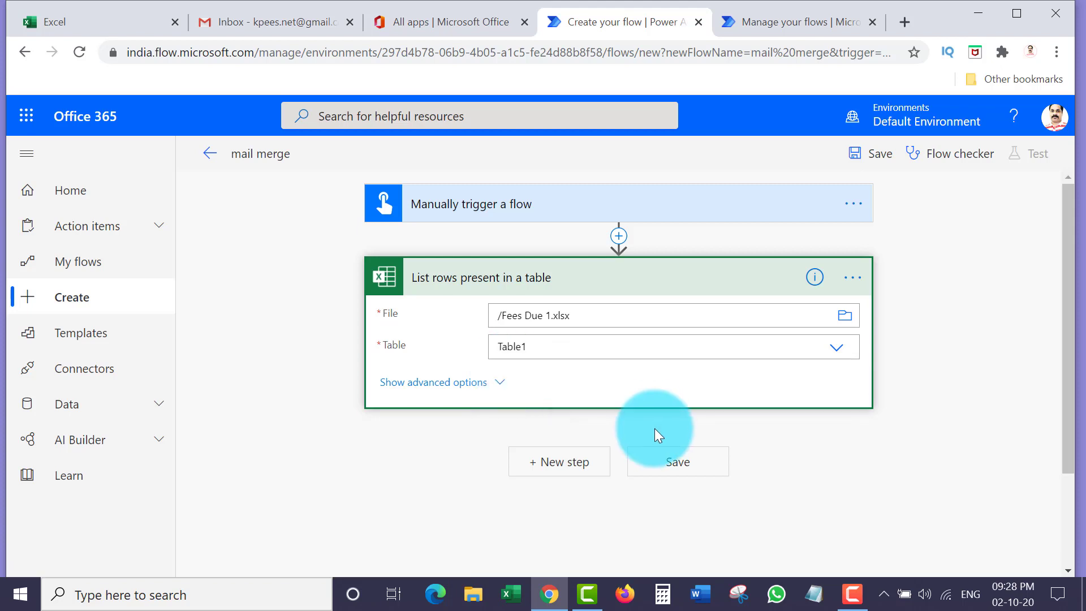
left_click(679, 463)
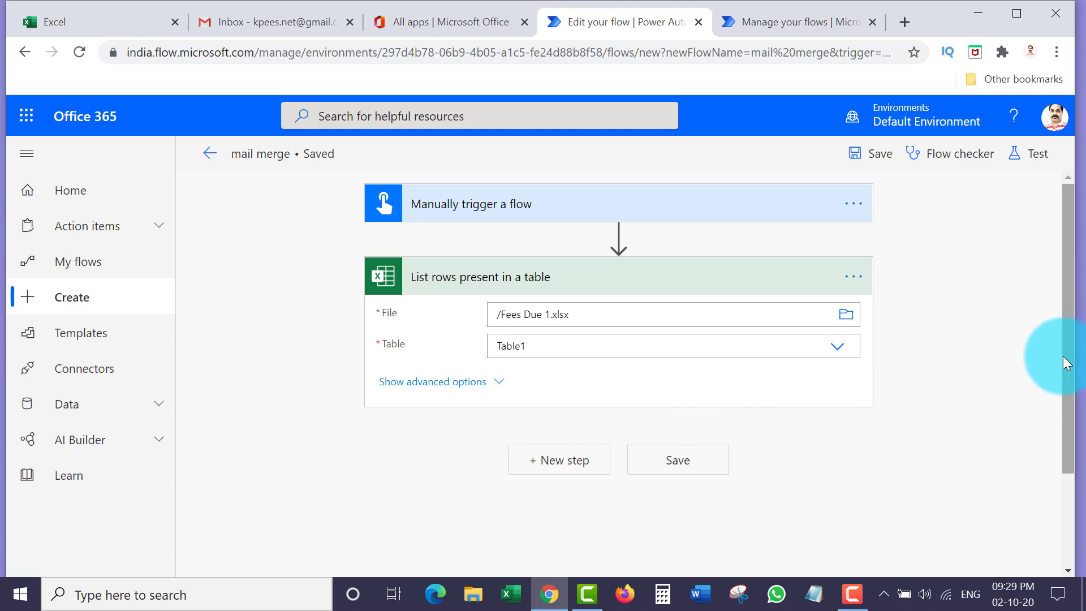
Step: Add a new step after the List rows present in a table action and search its connectors for gmail
left_click_drag(1065, 362, 1057, 457)
left_click(563, 338)
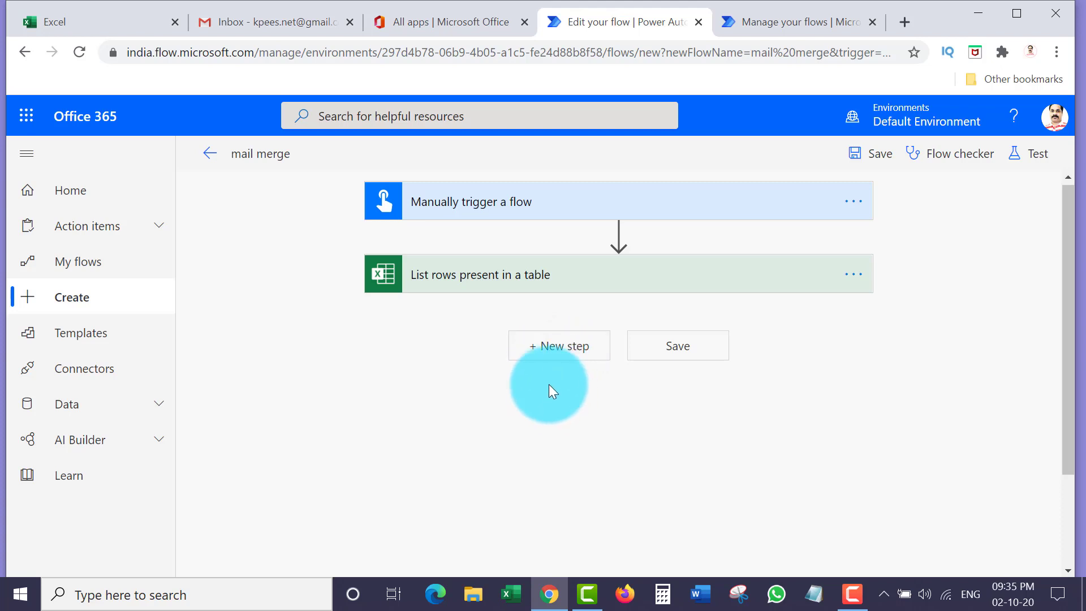
left_click(563, 347)
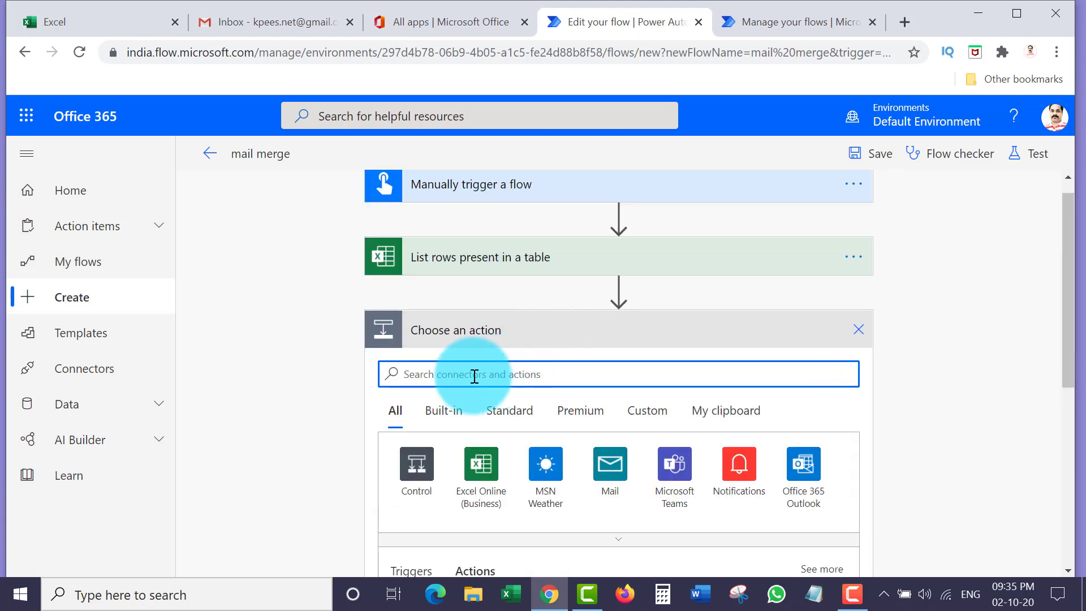
left_click(460, 374)
type("gmail")
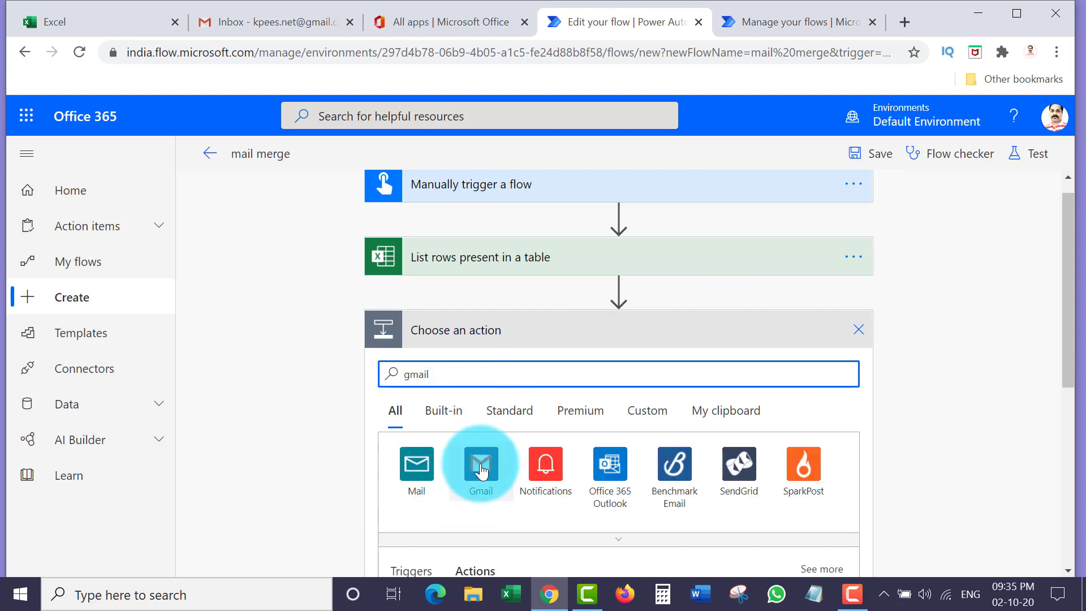
Step: Change the connector search to outlook and add the Outlook.com action Send an email (V2)
left_click_drag(452, 374, 355, 362)
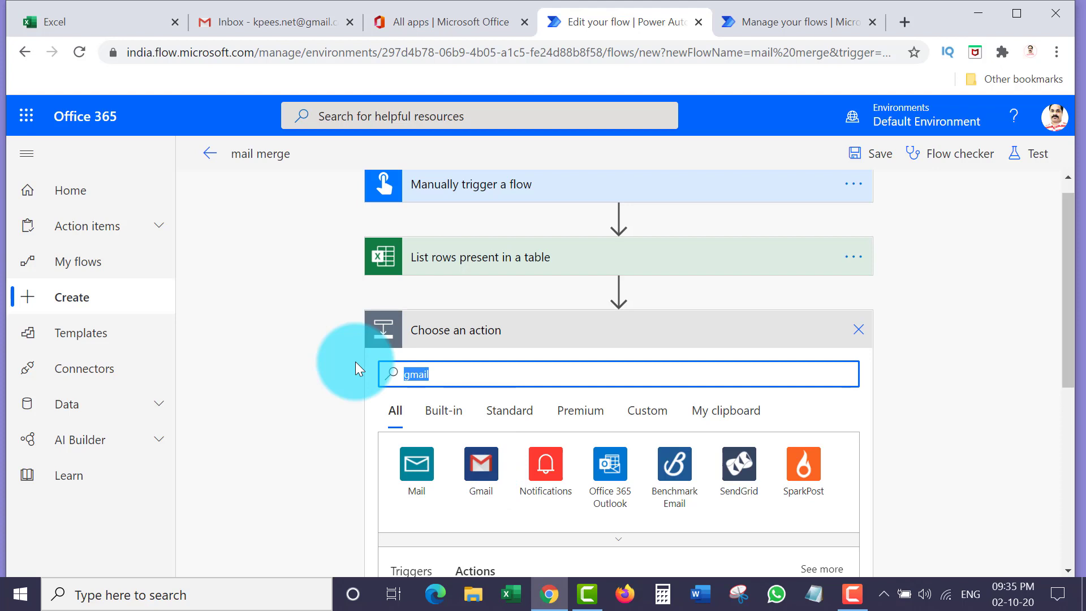
type("out")
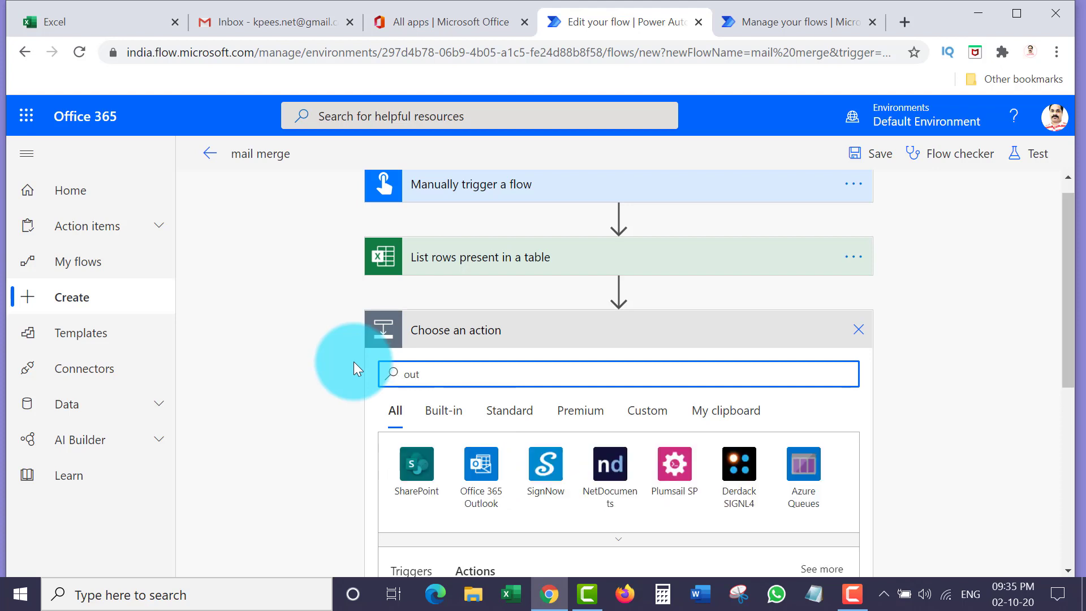
type("look")
left_click(556, 467)
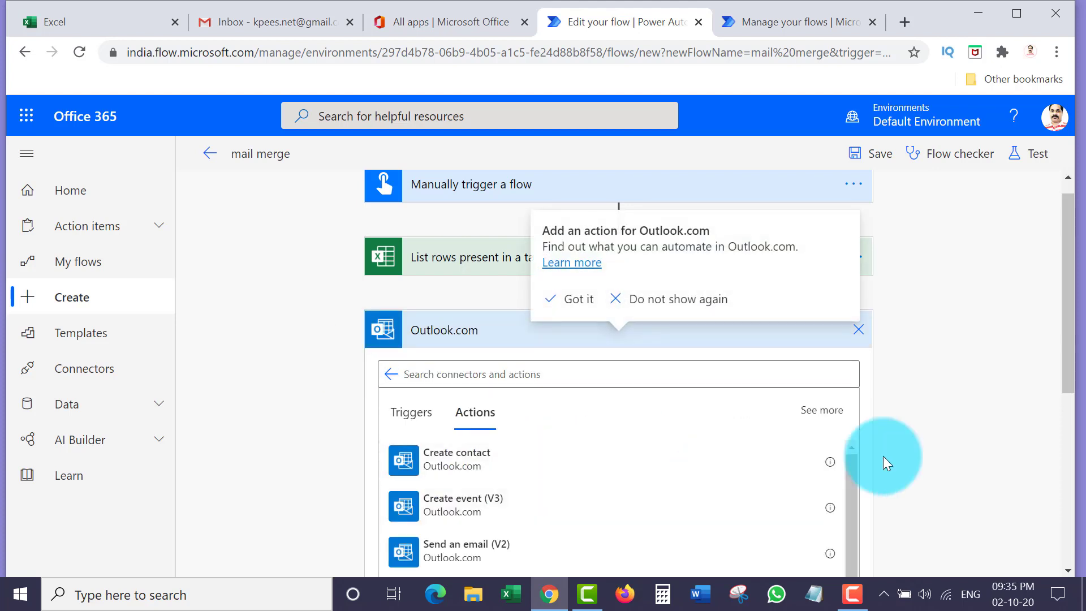
left_click_drag(1067, 300, 1060, 369)
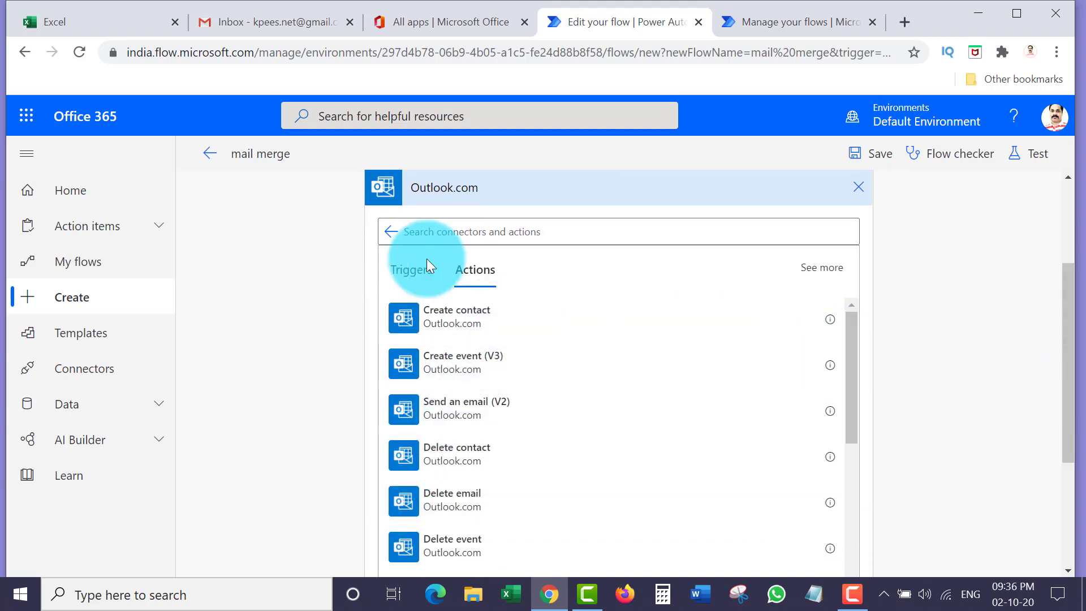
left_click(460, 415)
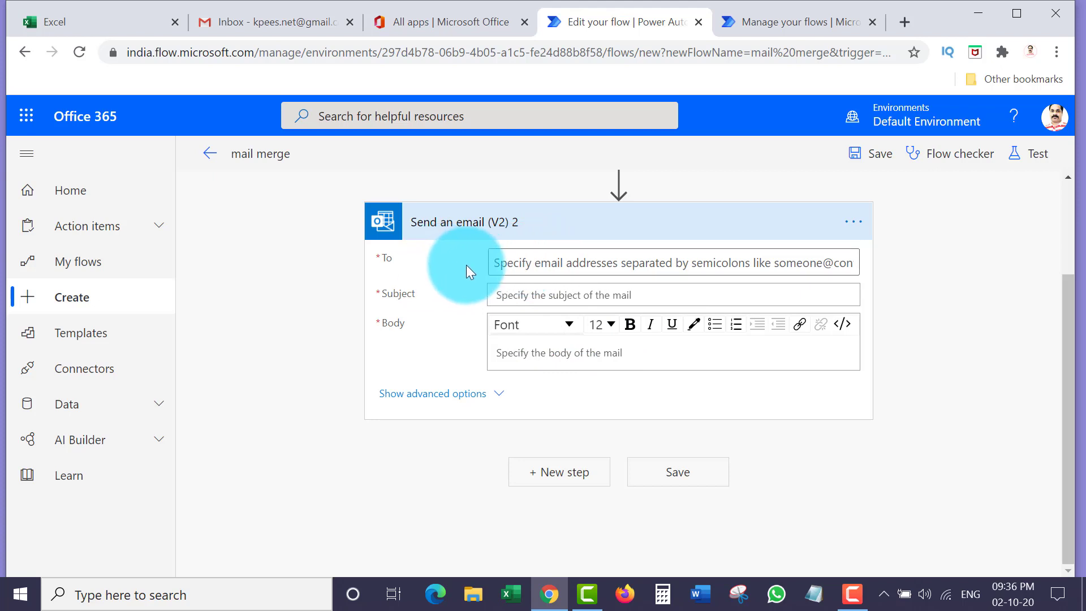
Step: Set the email's recipient to the Email dynamic content from the List rows present in a table action
left_click(541, 271)
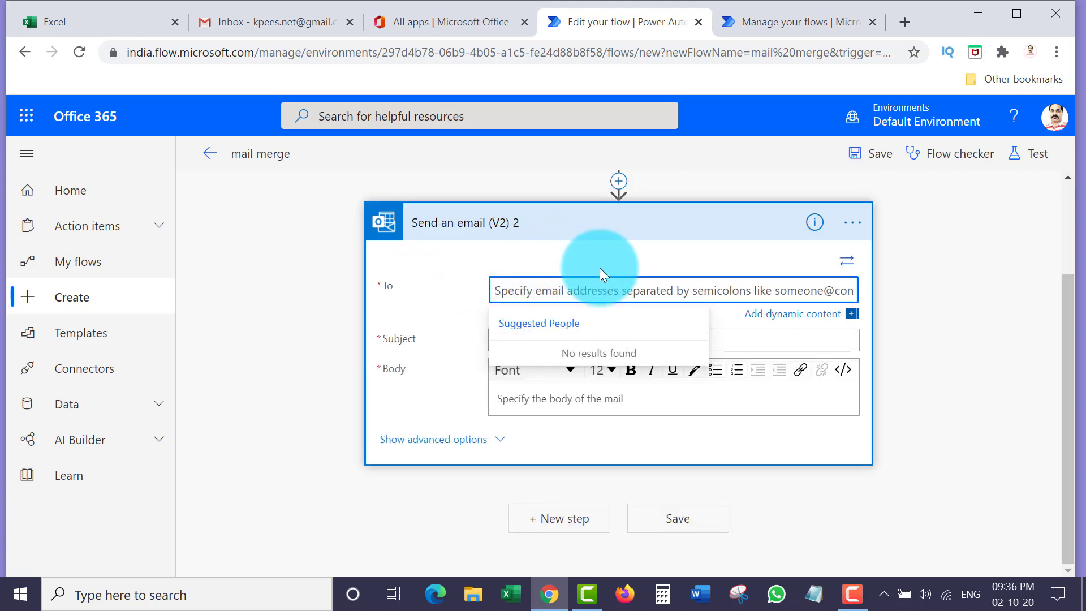
left_click(779, 321)
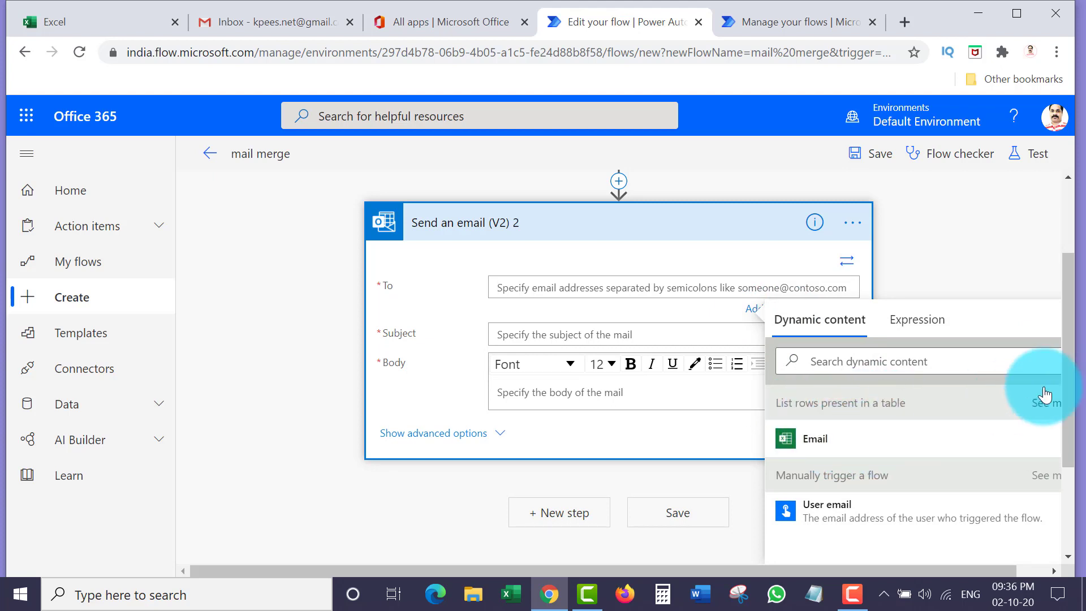
left_click_drag(1068, 359, 1069, 392)
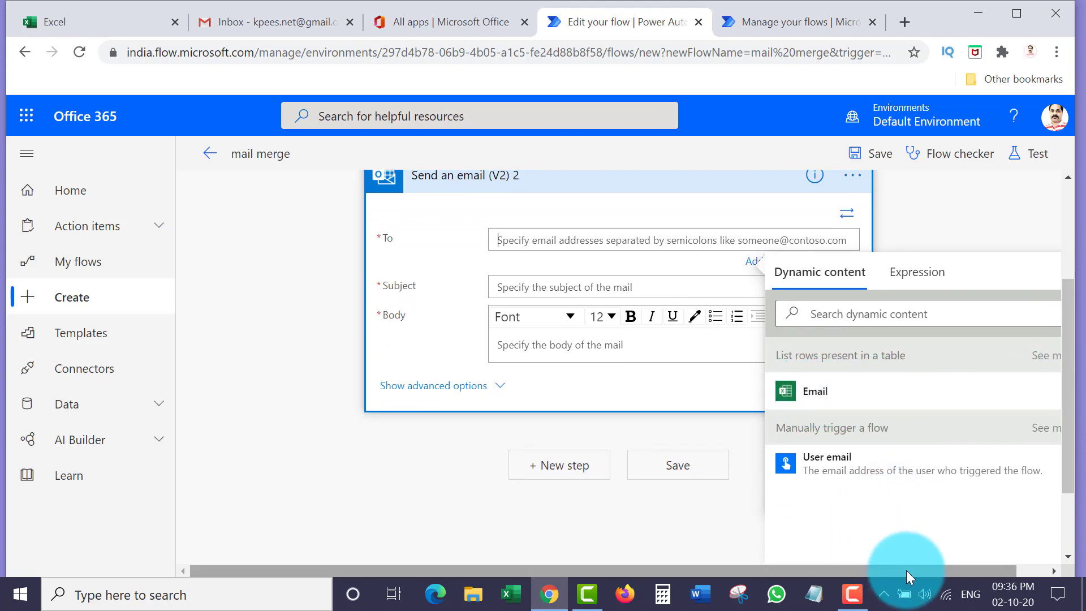
left_click_drag(908, 572, 1061, 571)
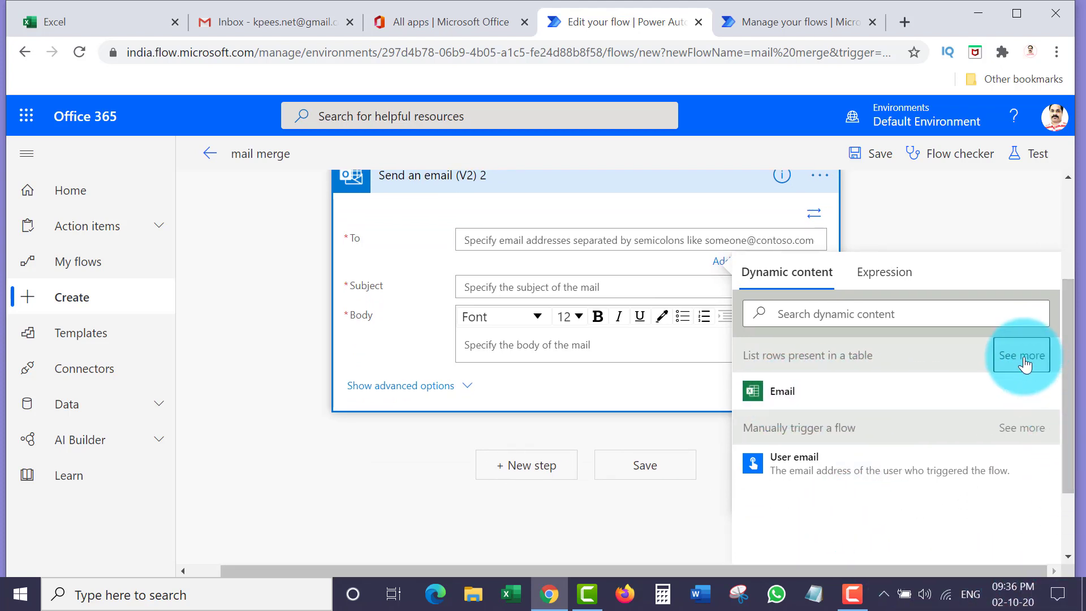
left_click(1026, 365)
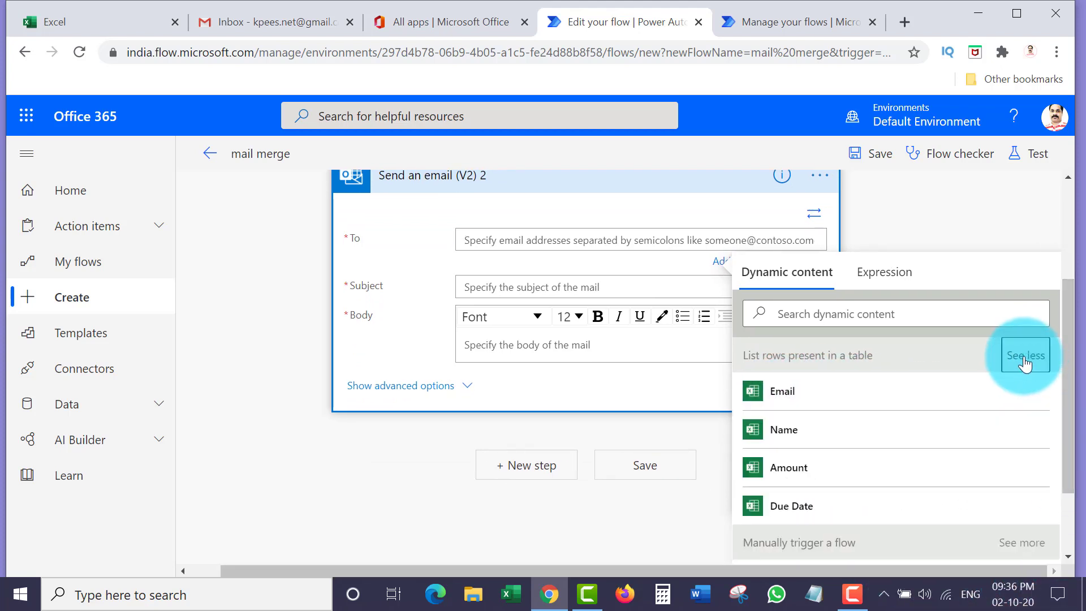
left_click(788, 394)
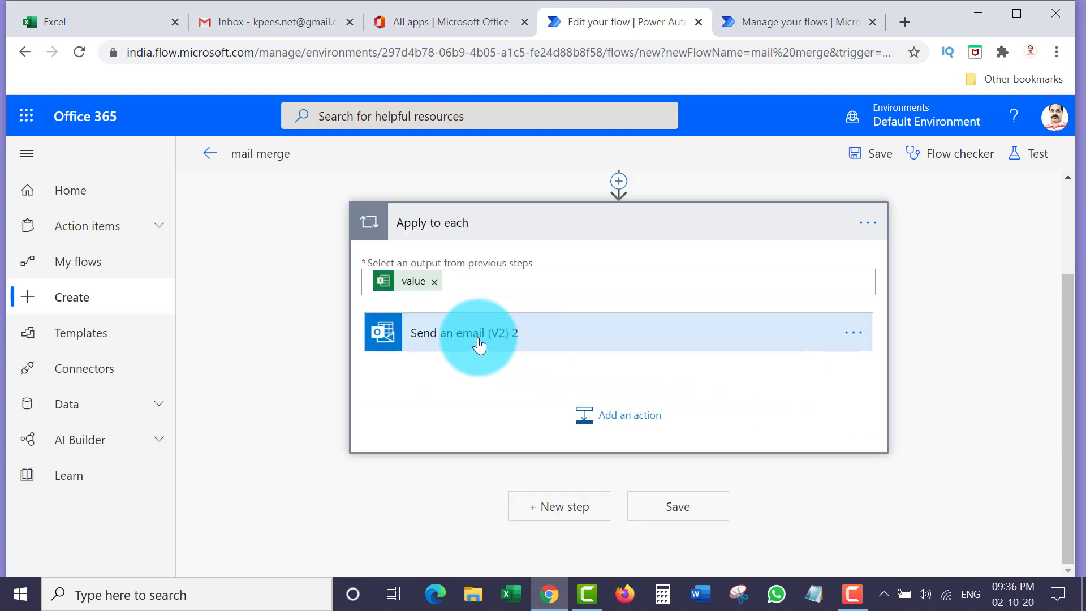
Step: Reopen the email action inside the loop and set its subject to the Name dynamic content followed by ", Fee Outstanding"
left_click(424, 342)
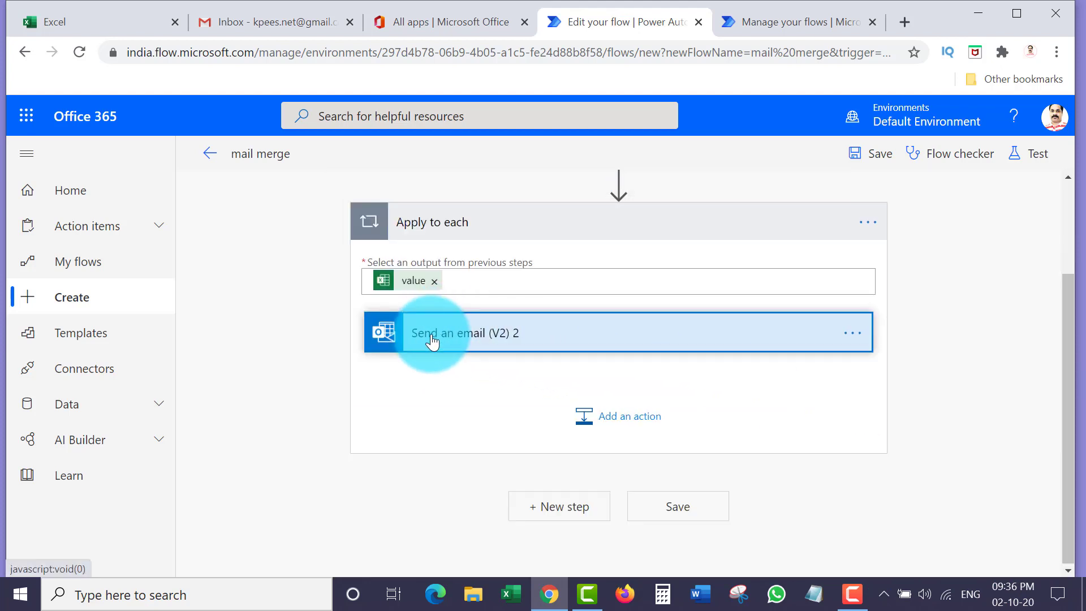
left_click_drag(1068, 286, 1069, 345)
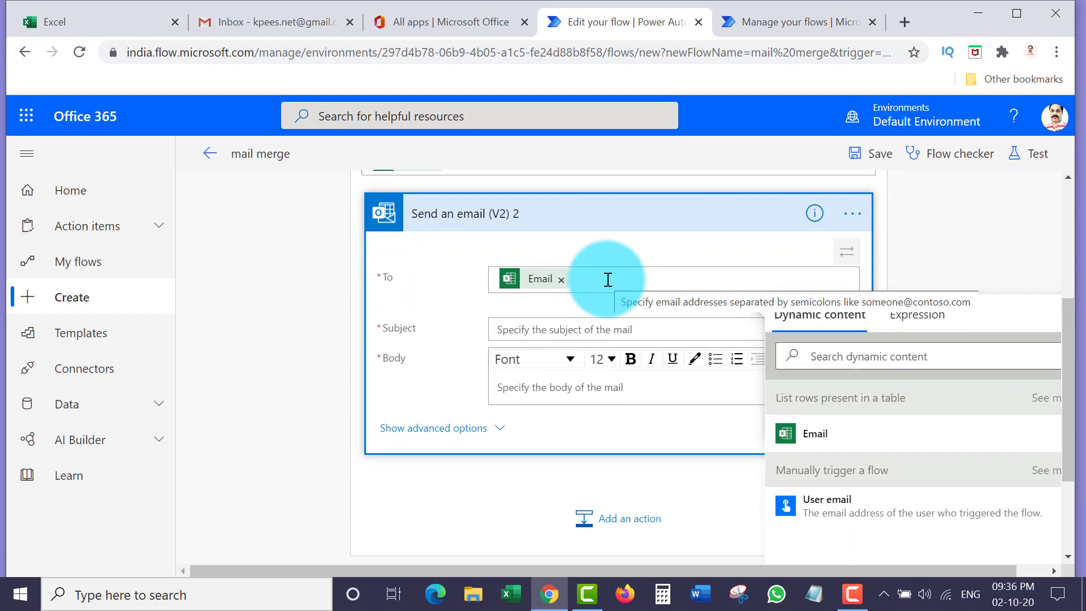
left_click(550, 333)
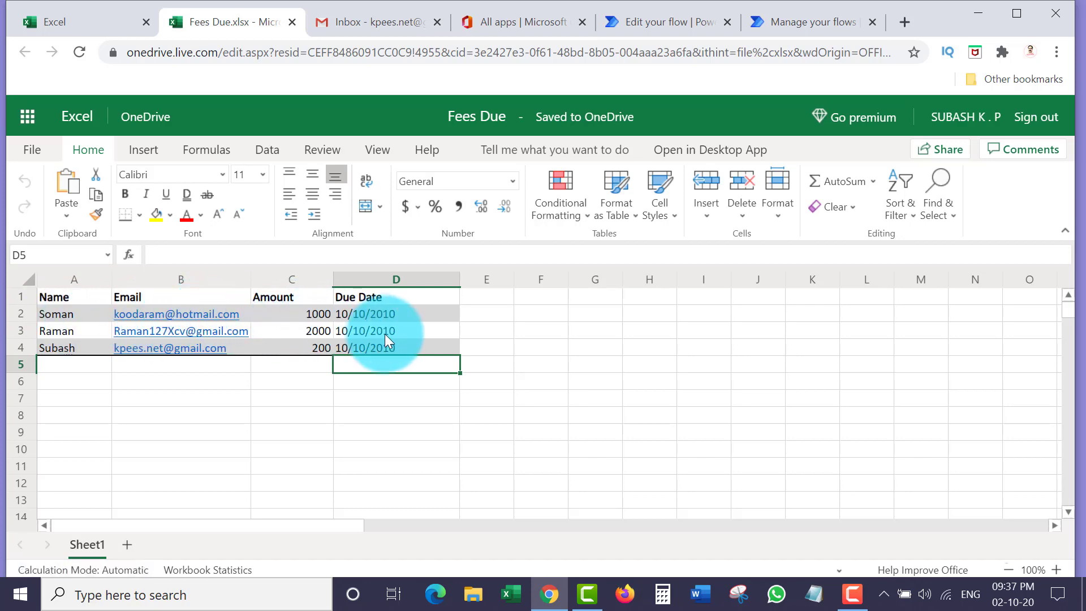
left_click(668, 24)
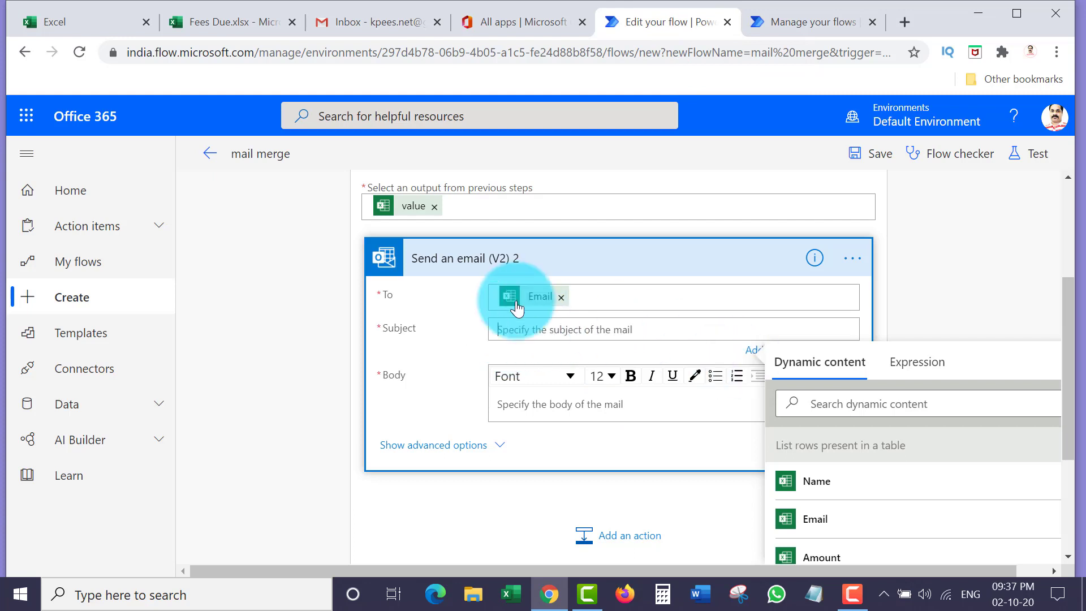
left_click(816, 480)
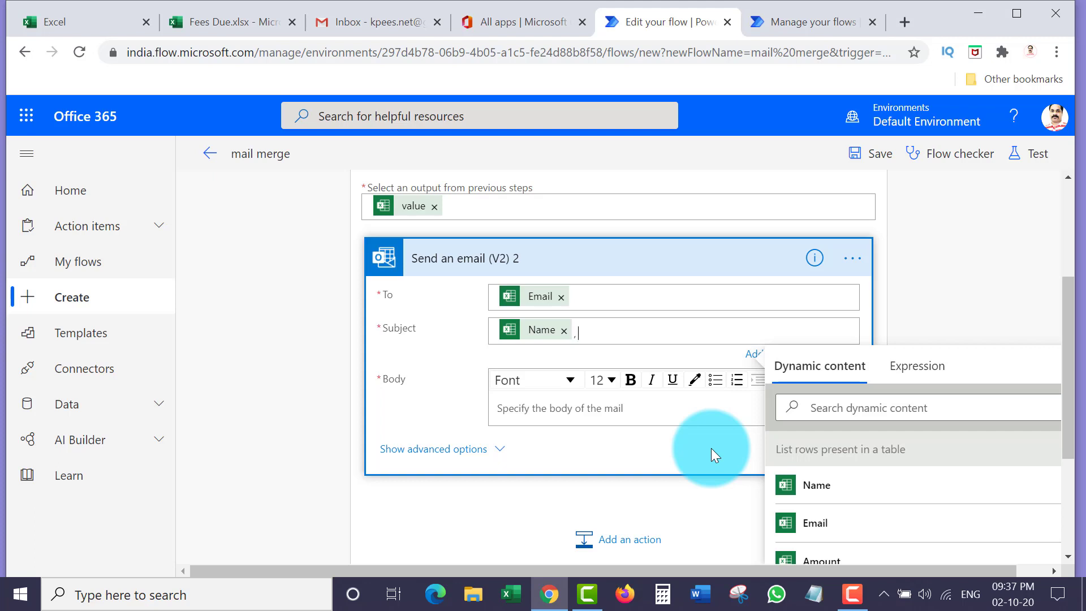
type(", Fee Outstanding")
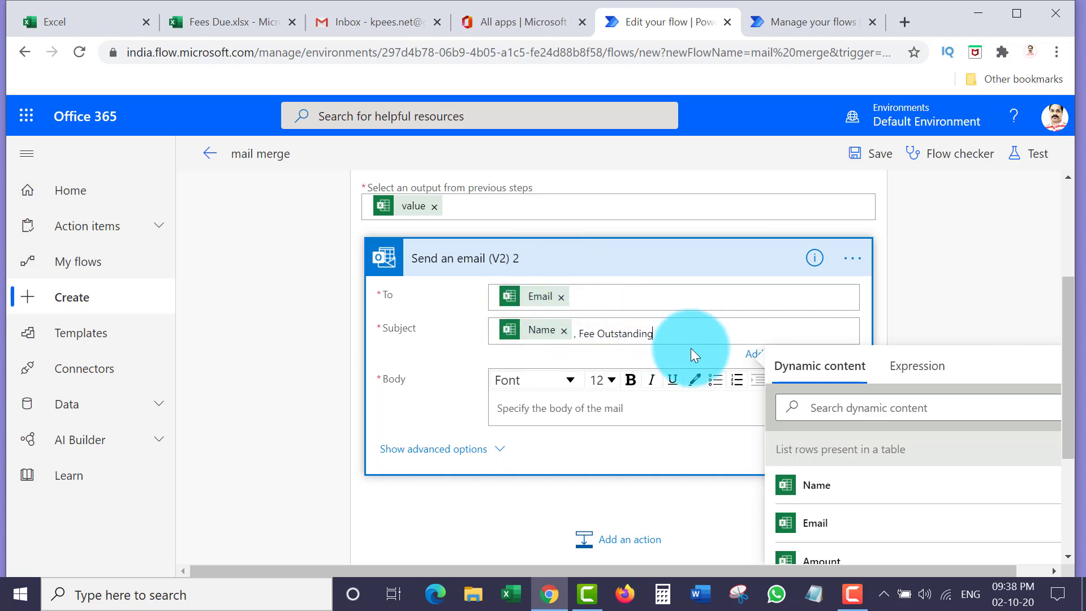
Step: Begin the email body with the greeting "Dear", the Name dynamic content and a comma, followed by a new paragraph
left_click(521, 411)
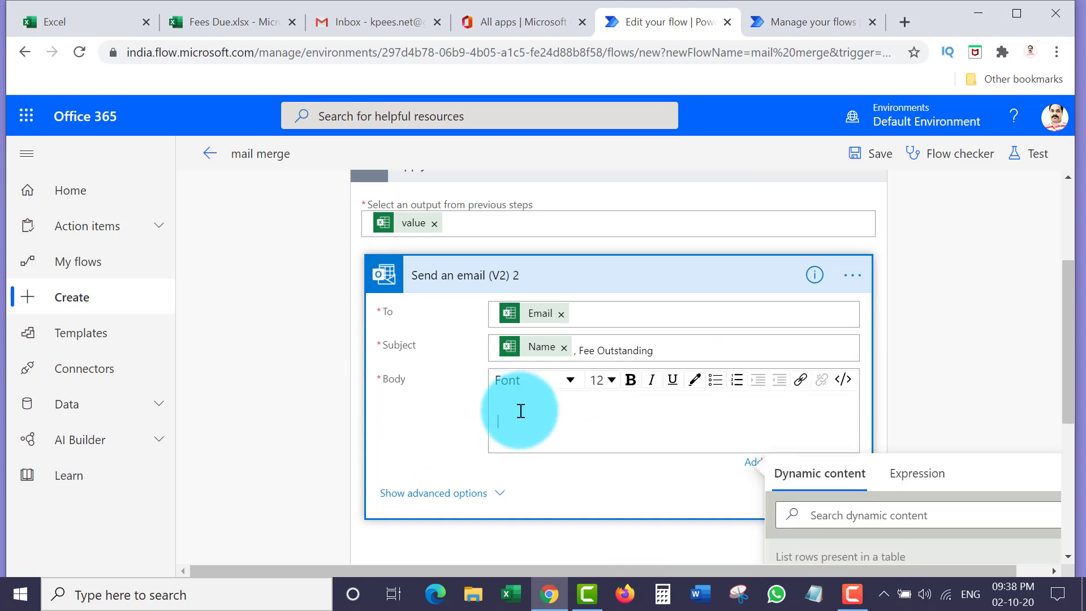
type("Dear")
left_click_drag(1068, 347, 1071, 443)
left_click(827, 399)
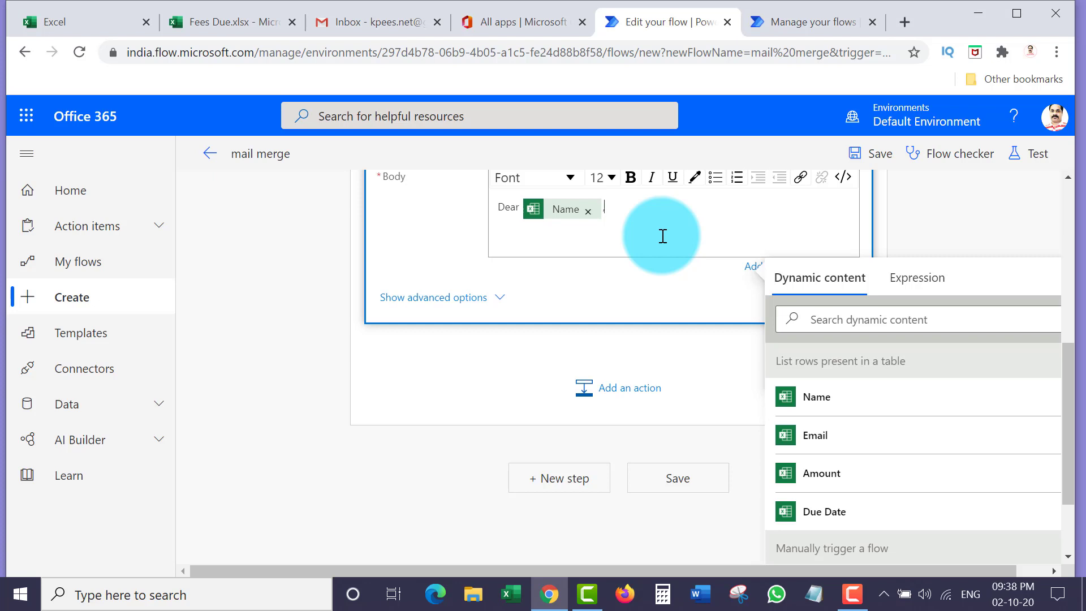
type(",")
key("Return")
key("Return")
Step: Write "Your Fee amount due is Rs.", the Amount field, ". Plese pay before due date" and the Due Date field in the body
type("Your ")
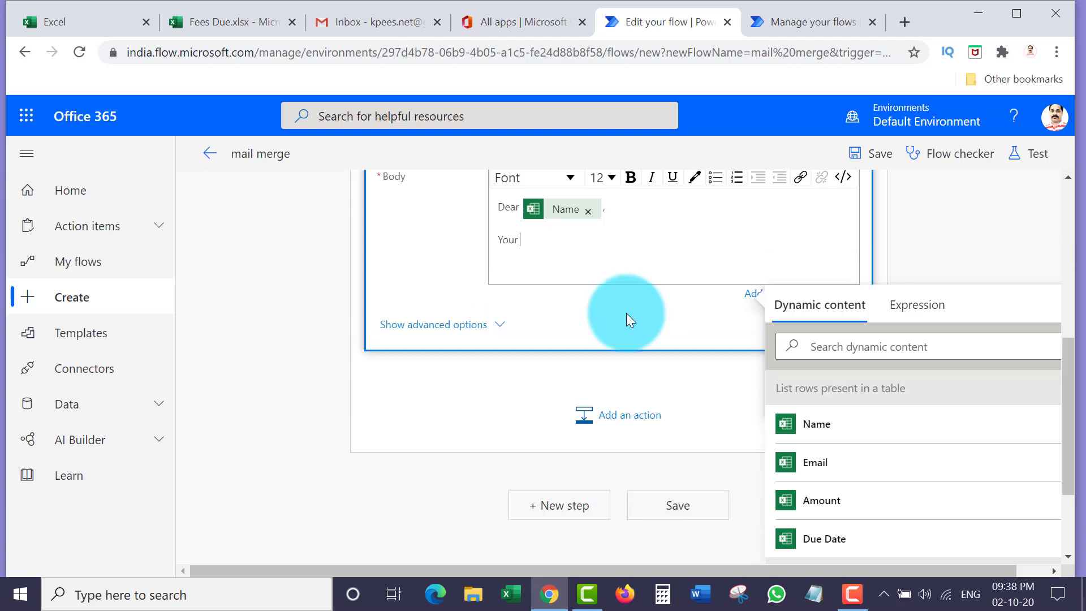
type("Fee amount due is Rs.")
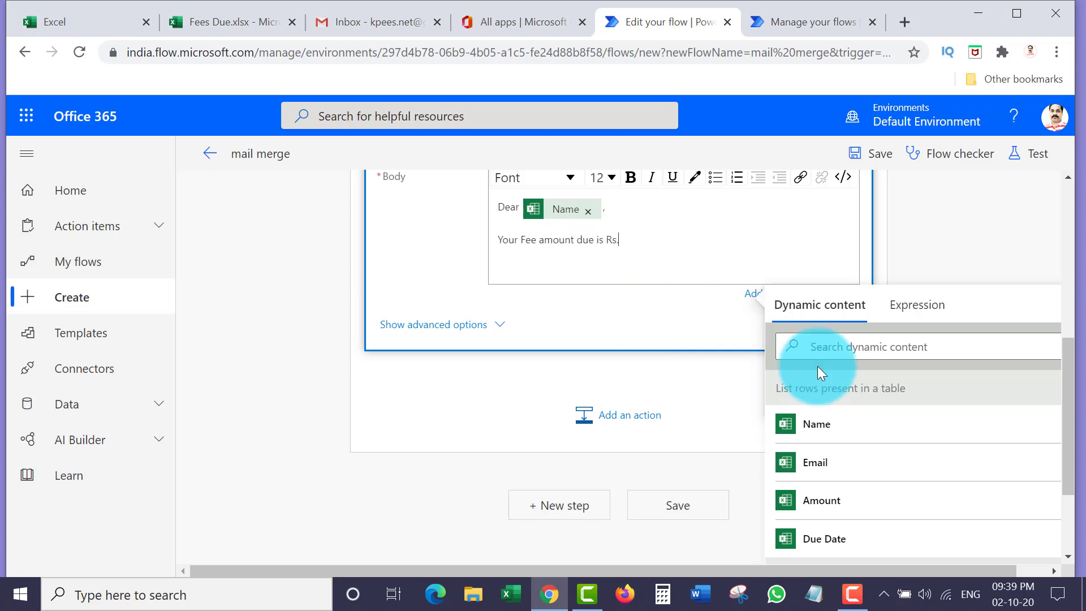
left_click(824, 512)
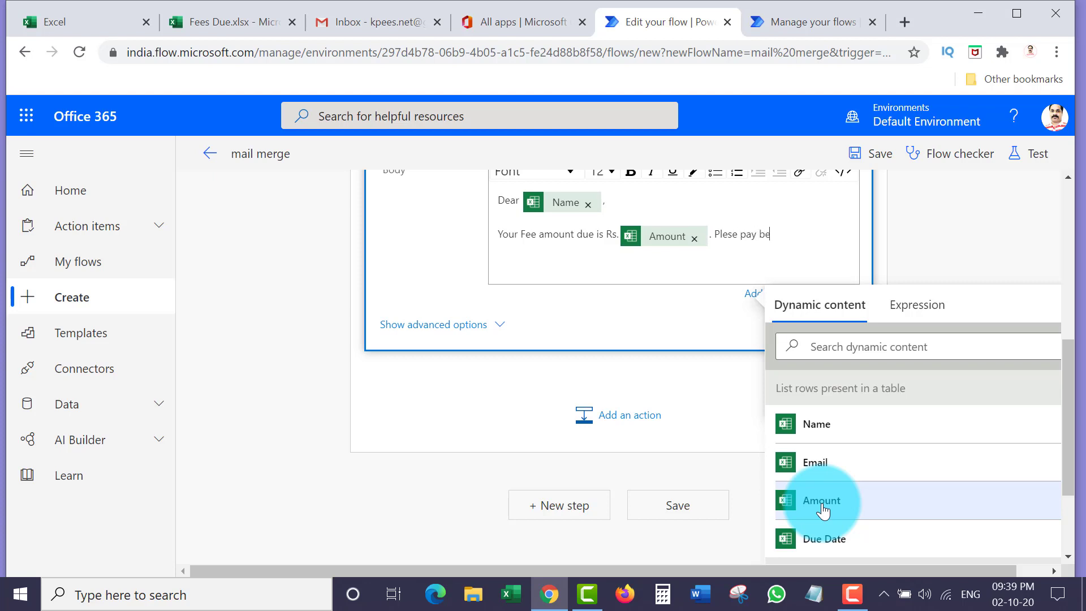
type("ore due date")
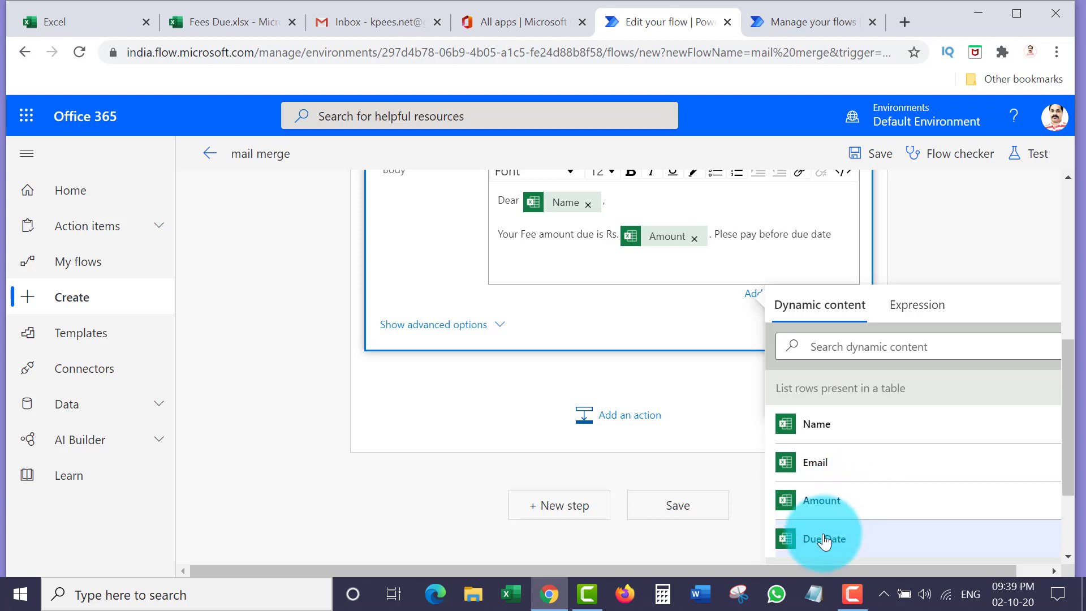
left_click(825, 537)
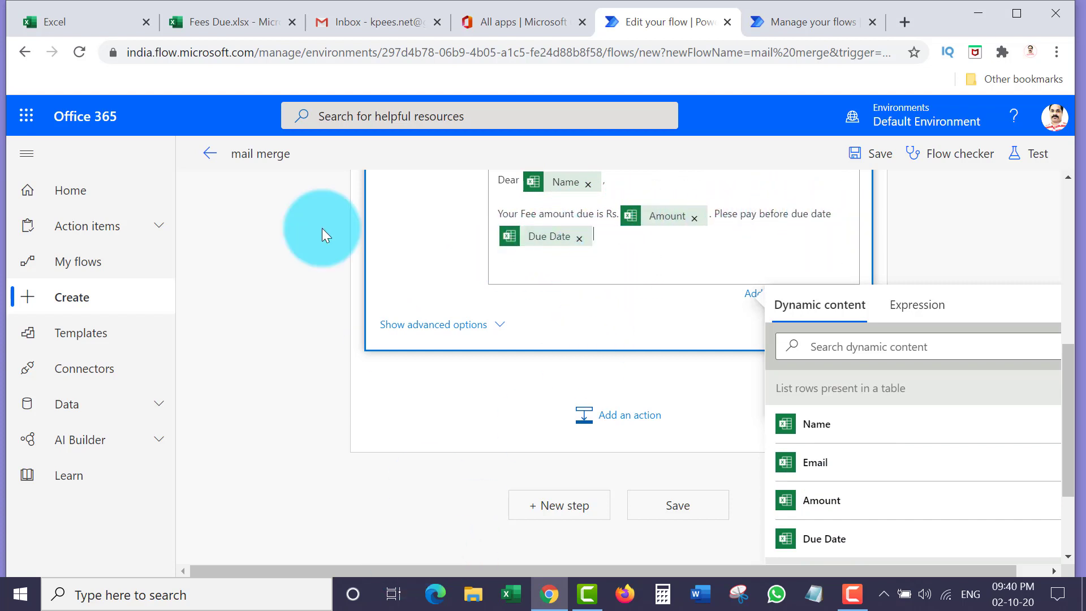
Step: Switch to the Fees Due.xlsx workbook, change the due date in cell D3 to '10/11/2010 as text, and close the workbook
left_click(215, 23)
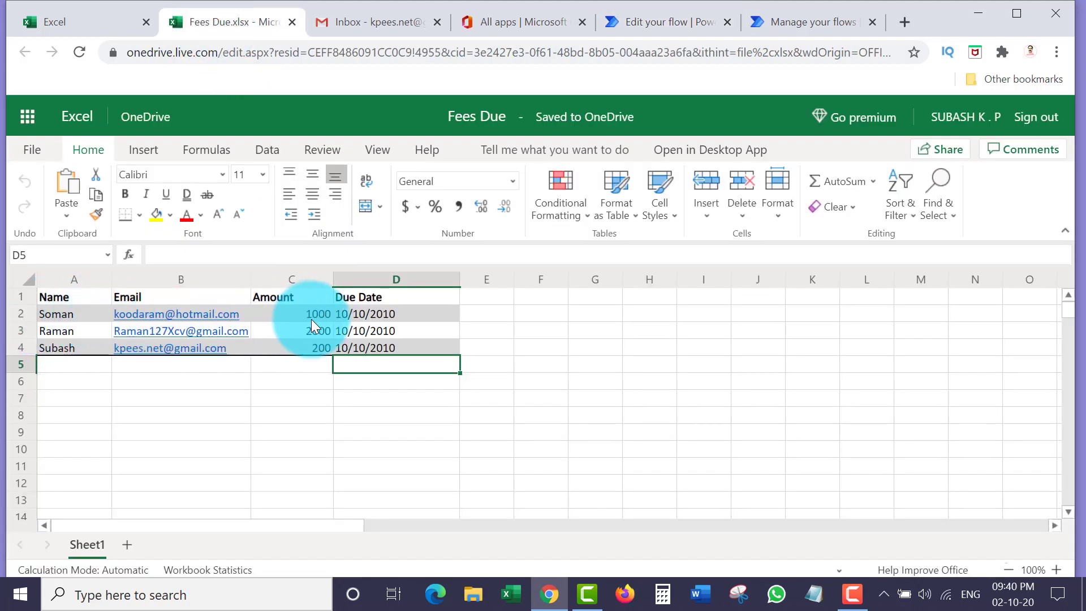
left_click(357, 315)
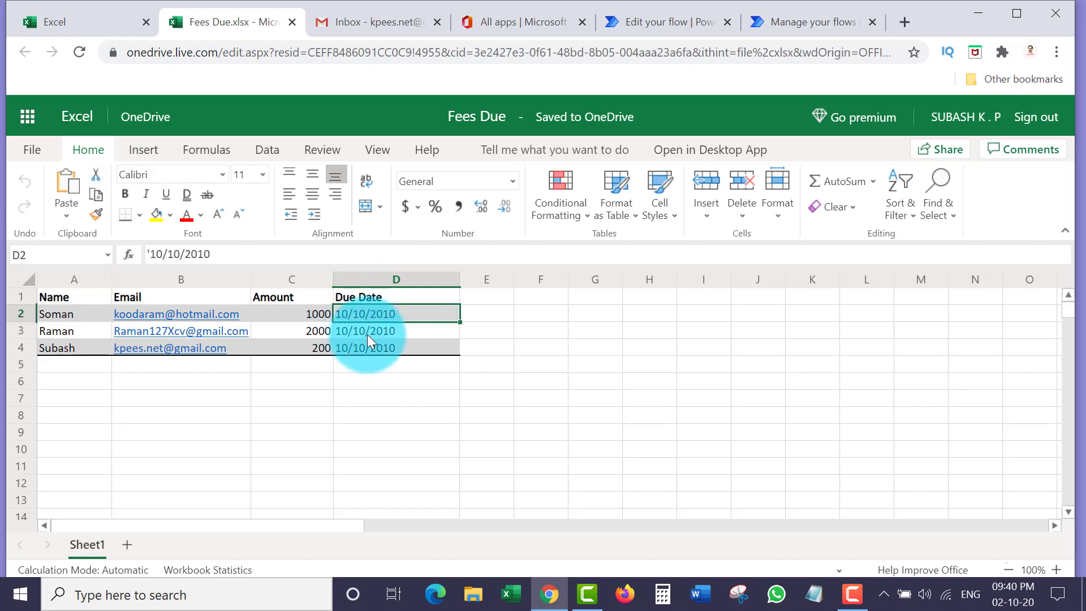
left_click(368, 334)
key("F2")
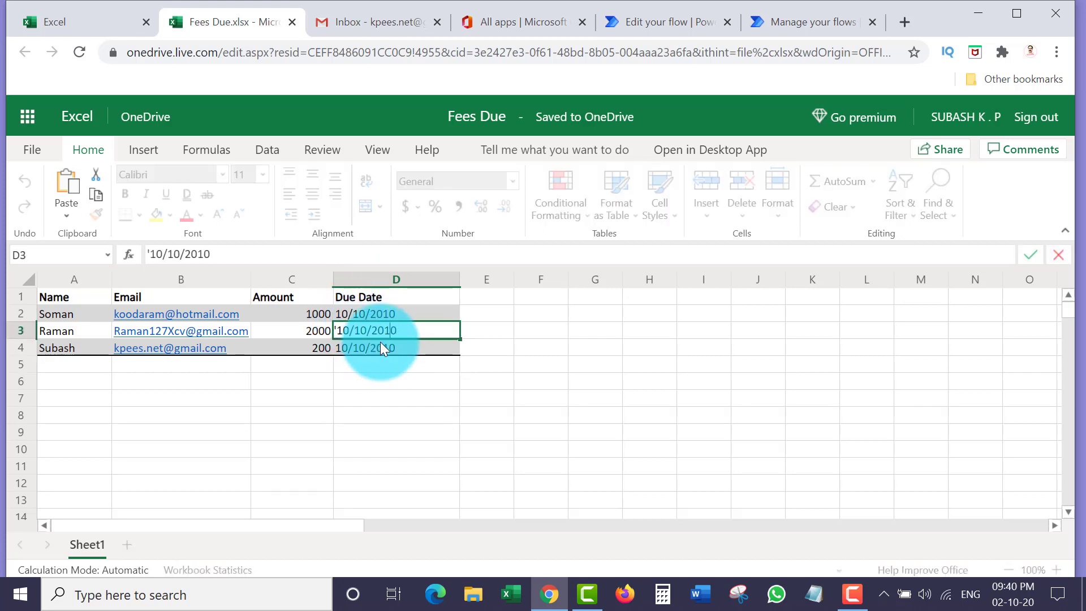
key("Left")
key("Left")
key("BackSpace")
type("1")
key("Return")
key("Up")
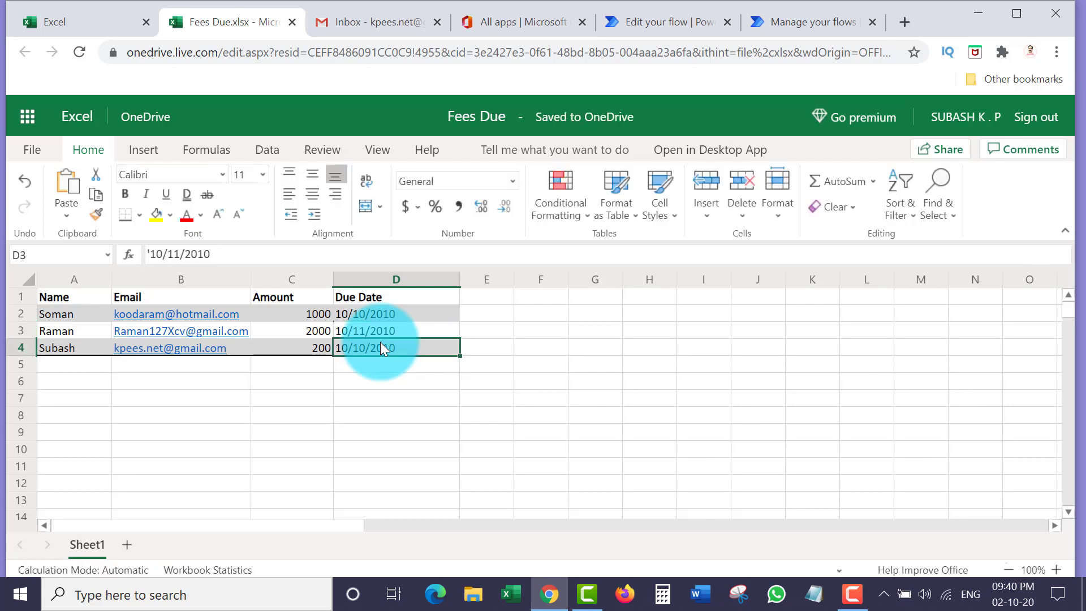
key("ctrl+w")
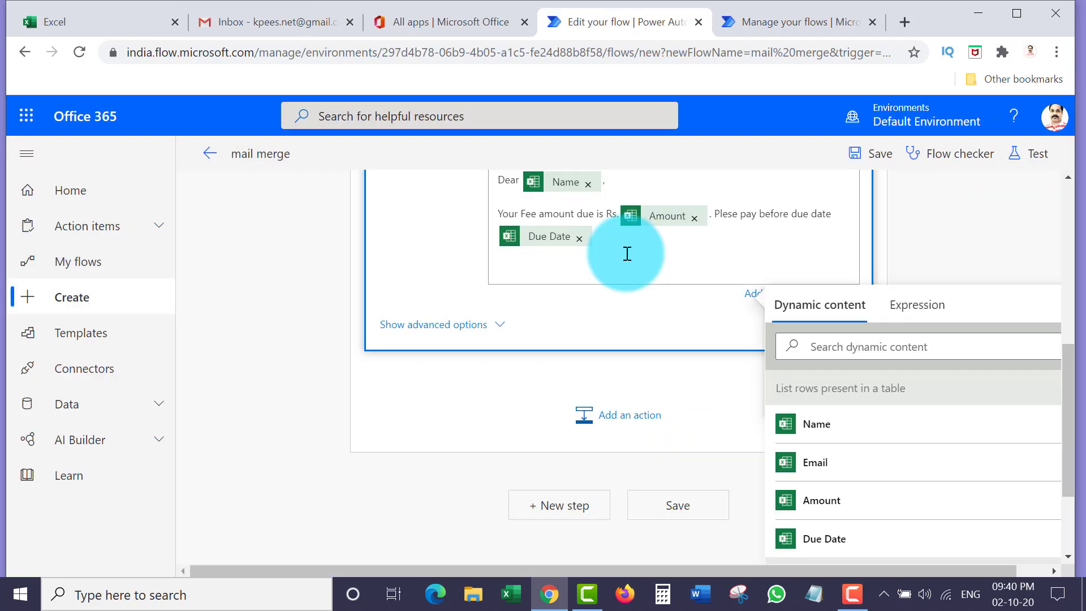
Step: End the email body with "Thanks & Regards," and the sender's name on separate lines
key("Return")
type("Thanks & Regards,")
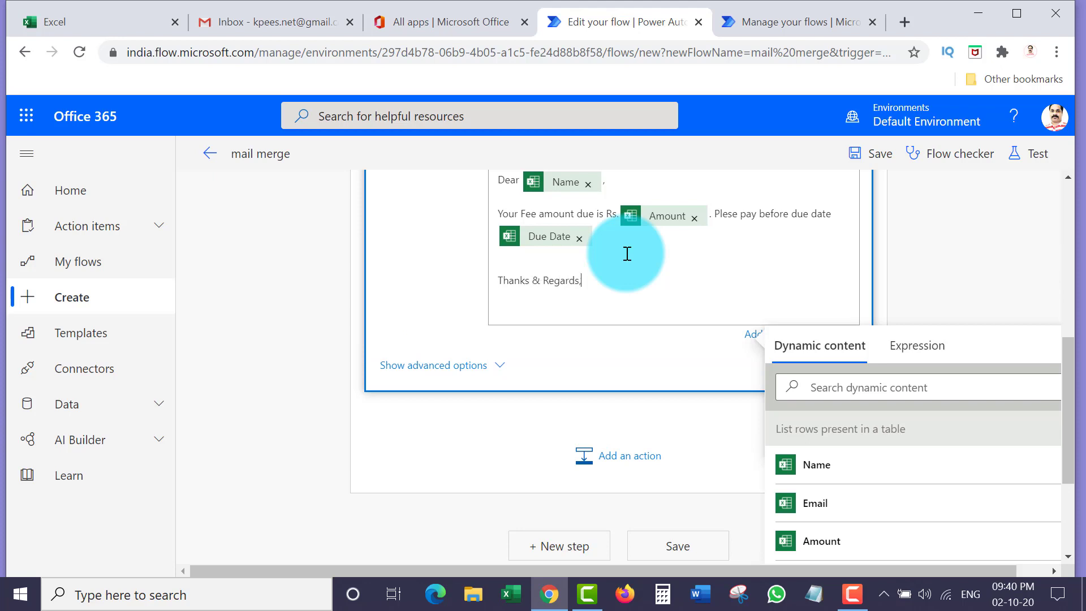
key("Return")
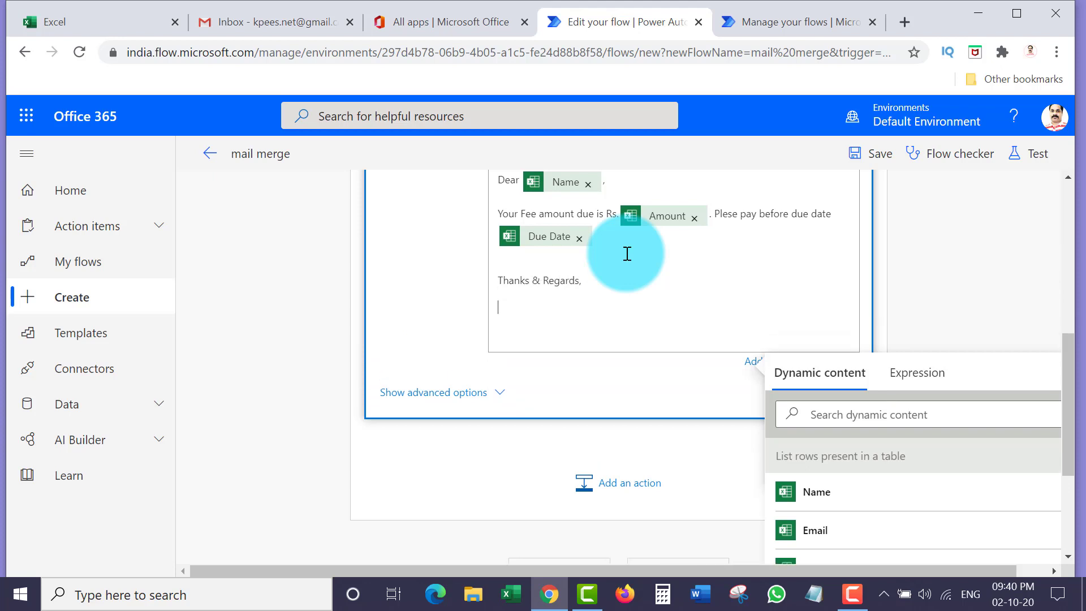
key("Return")
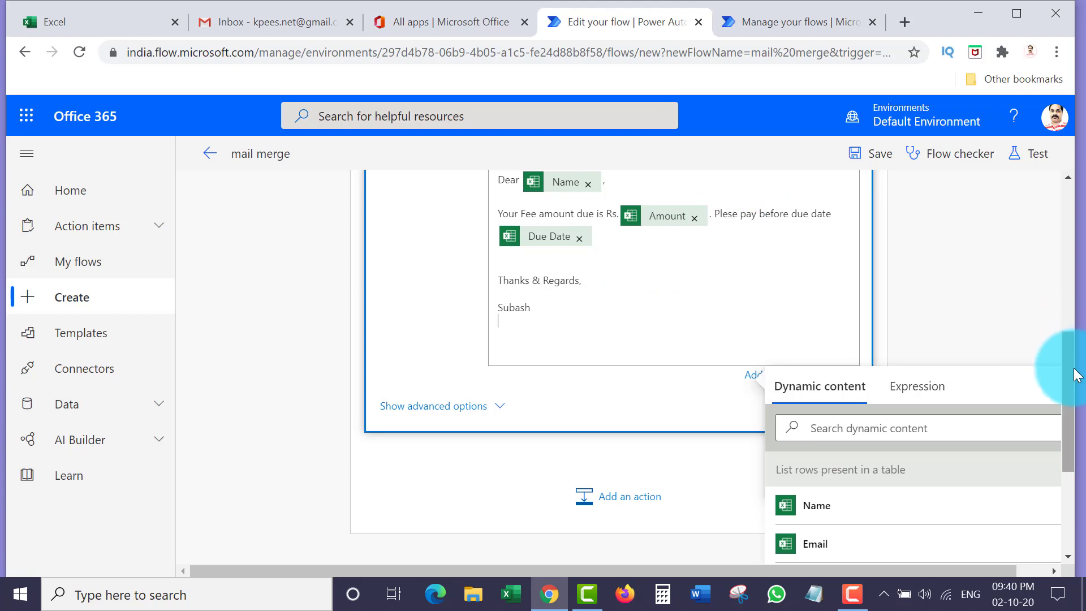
Step: Show the advanced options of the Send an email (V2) 2 action and review its From, CC, BCC, attachment and importance fields
left_click_drag(1078, 376, 1040, 321)
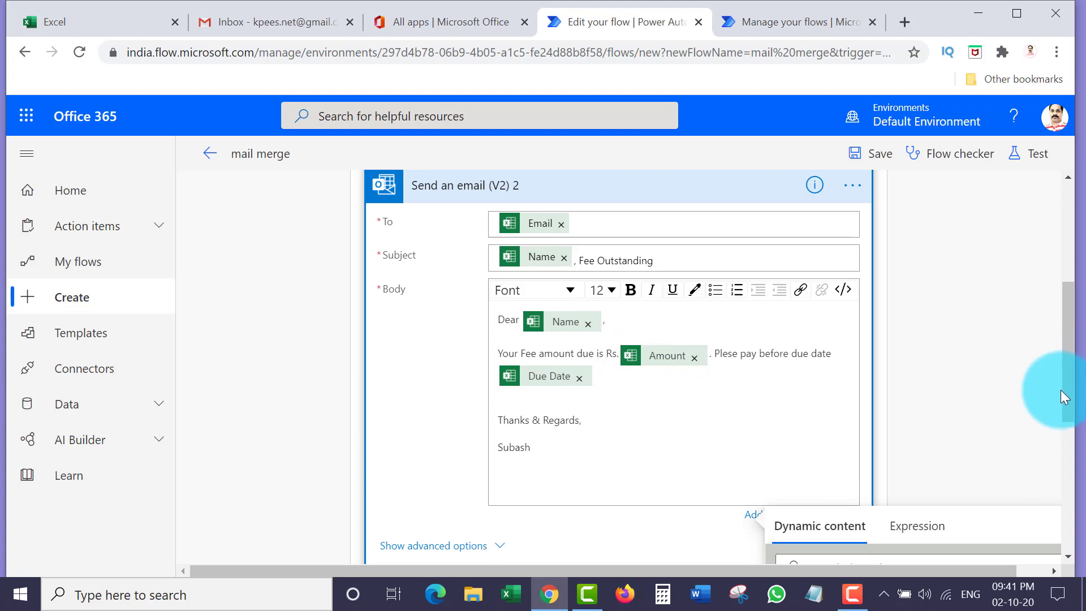
left_click_drag(1061, 396, 1059, 437)
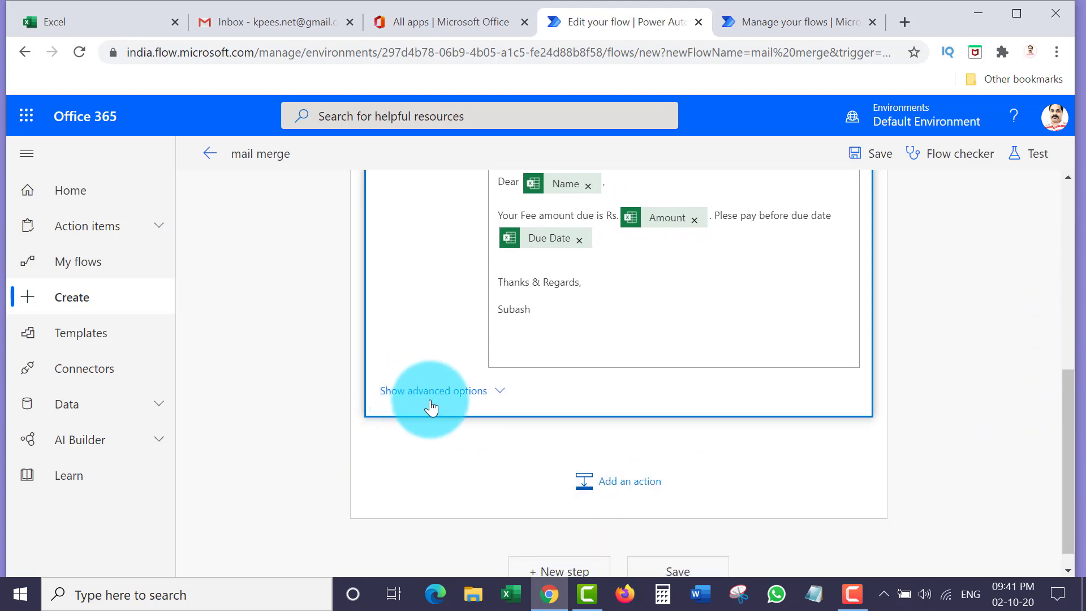
left_click(442, 394)
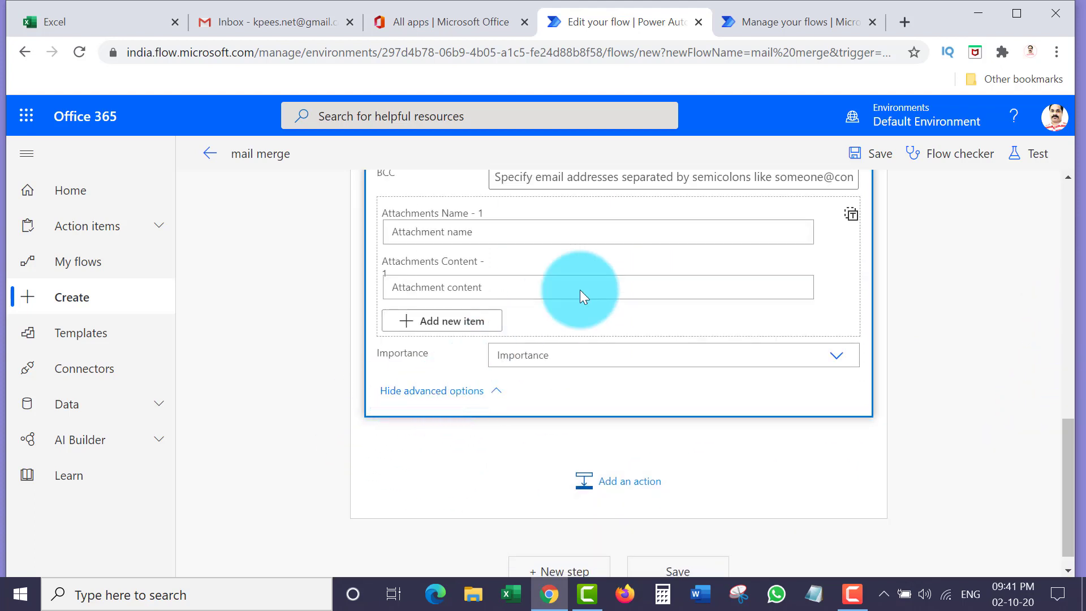
left_click_drag(1060, 449, 1057, 405)
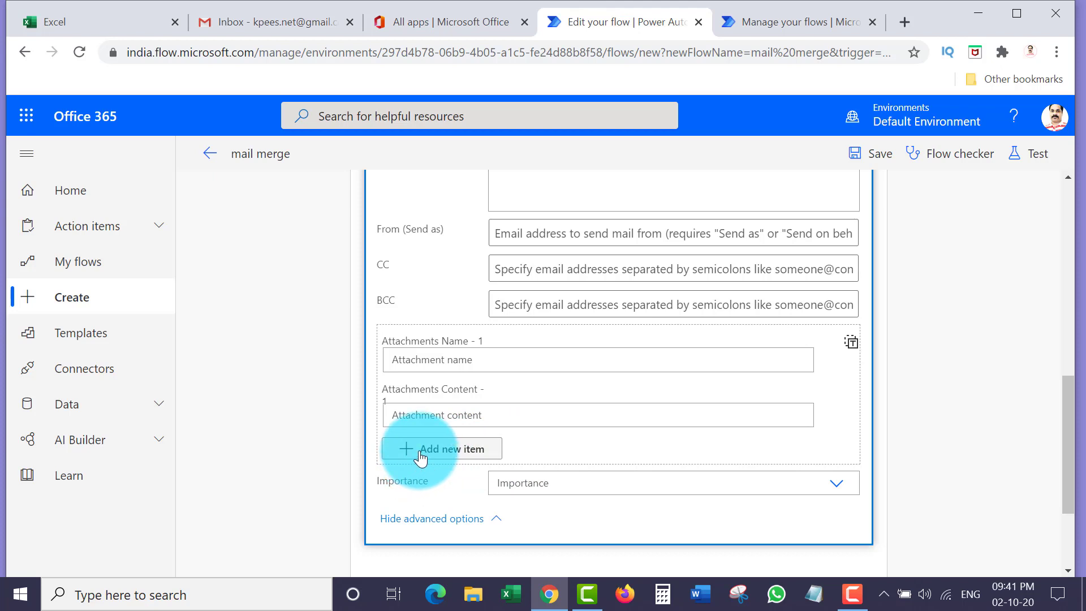
left_click_drag(1069, 413, 1057, 375)
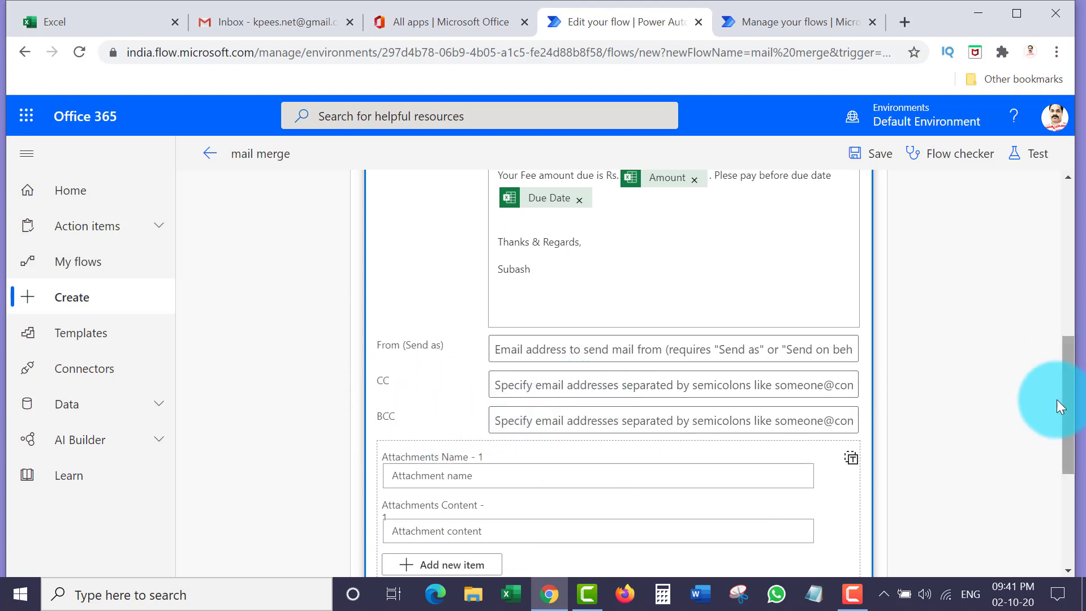
left_click_drag(1065, 392, 1050, 491)
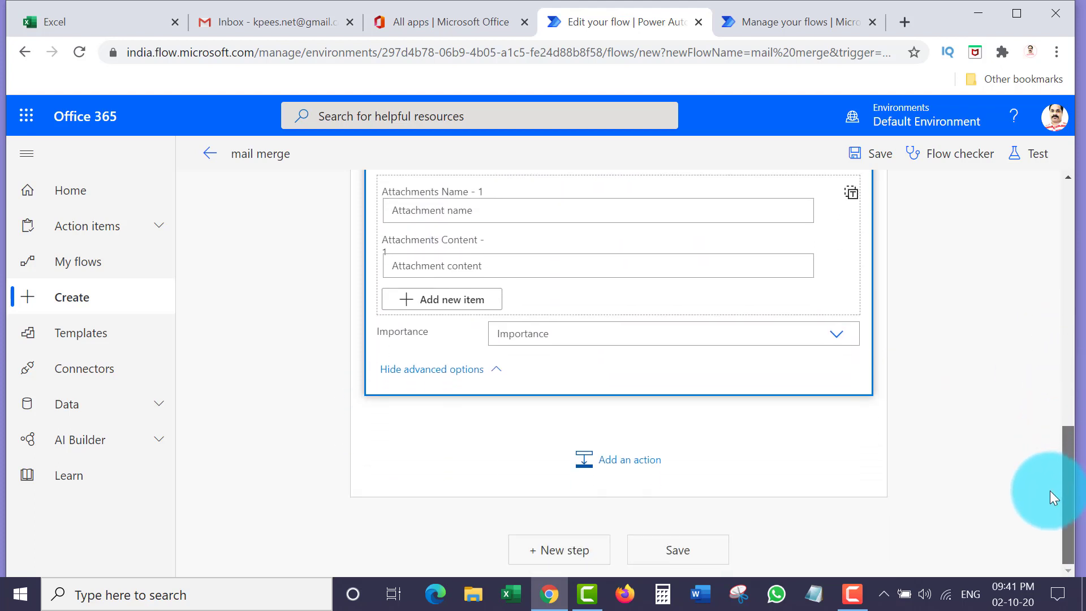
Step: Save the mail merge flow and return to its details page to review the details, connections and run history
left_click(673, 548)
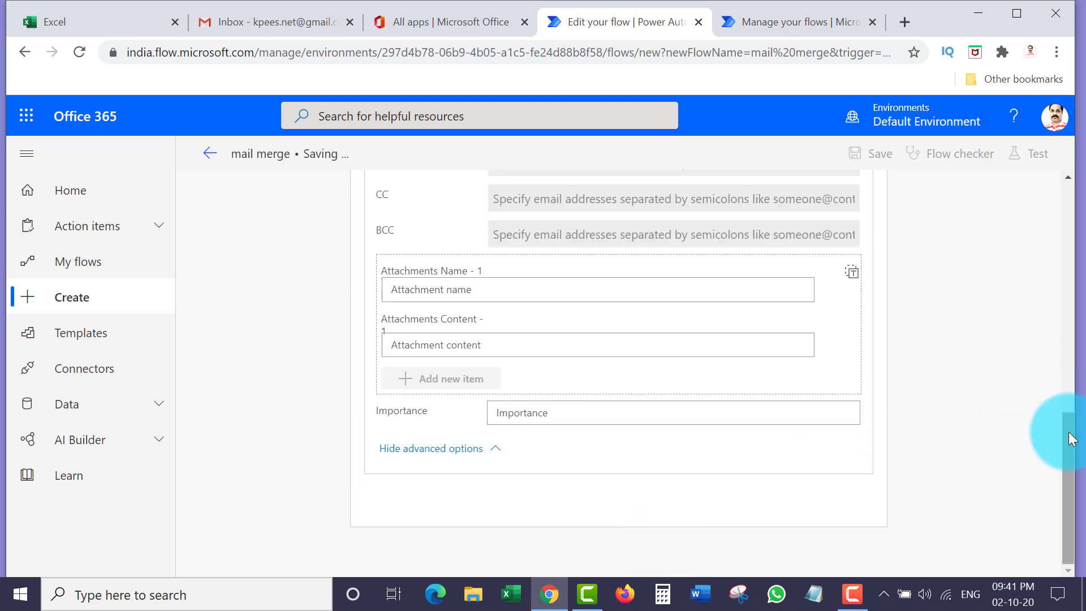
left_click_drag(1067, 436, 1048, 492)
left_click(673, 550)
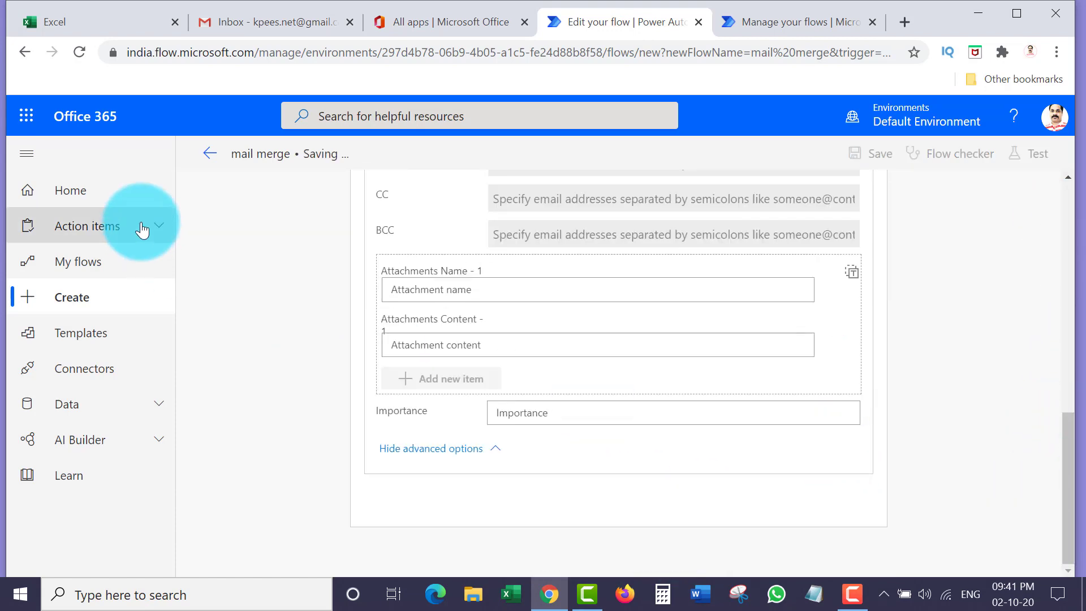
left_click(210, 153)
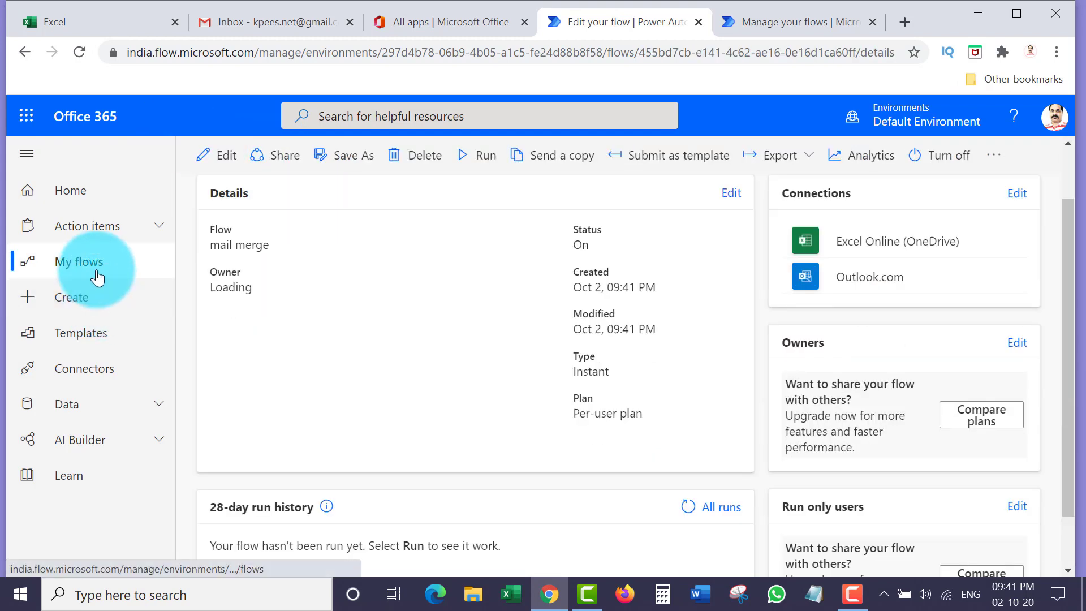
scroll(1055, 451, "down", 3)
scroll(1055, 449, "up", 3)
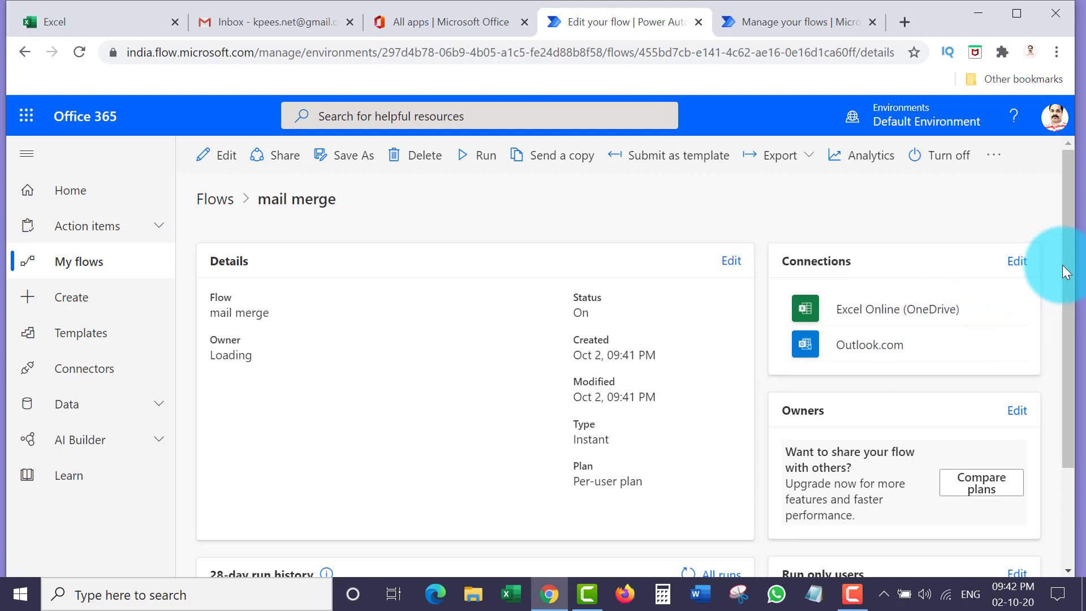
scroll(1053, 344, "down", 2)
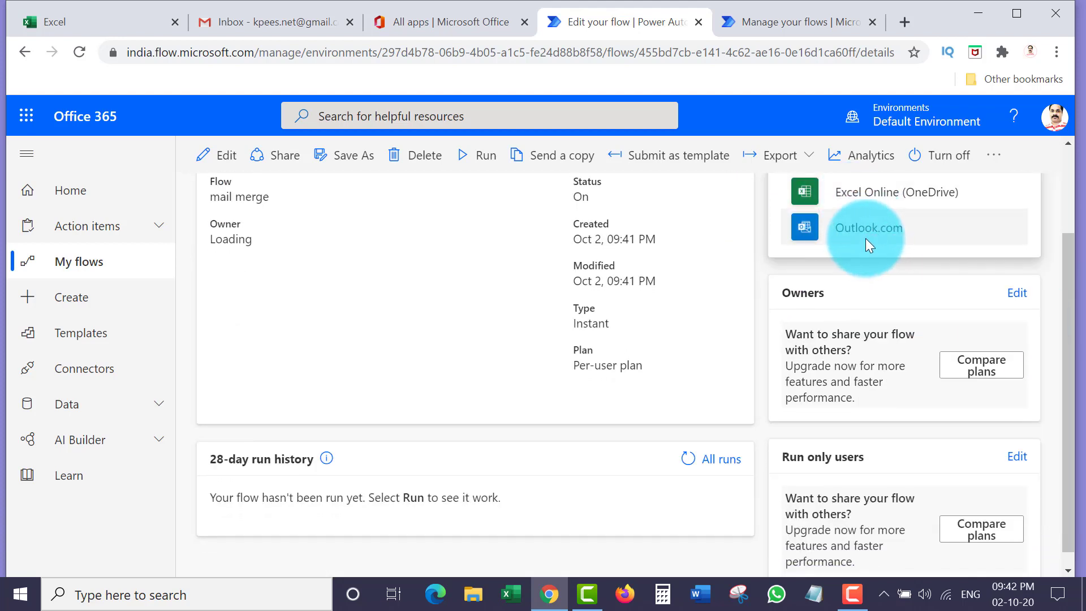
scroll(1054, 276, "up", 3)
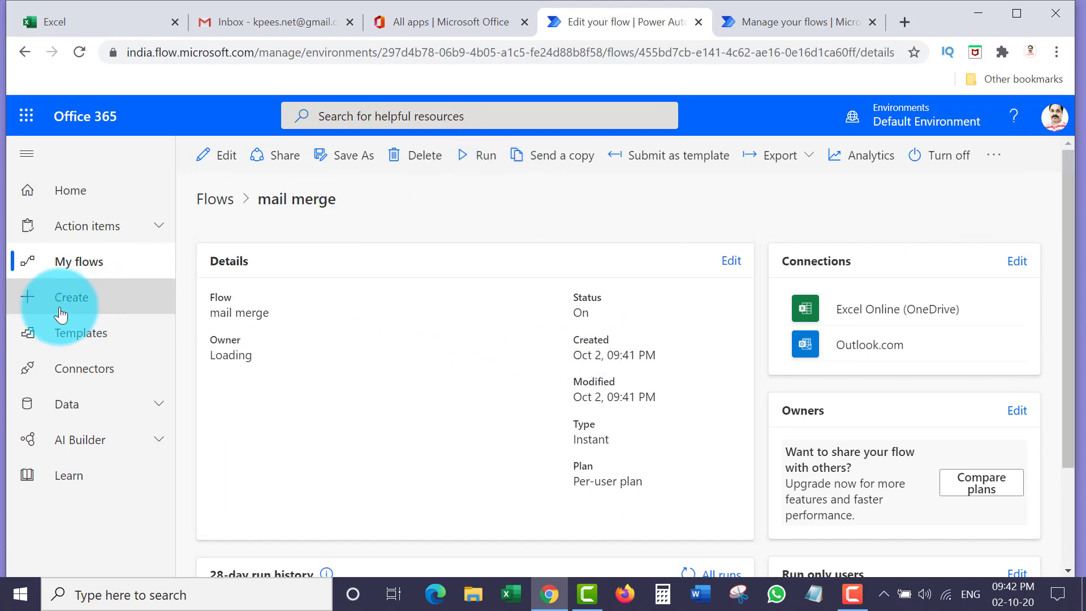
Step: Open the mail merge flow from the My flows list and run it with the Excel Online (OneDrive) and Outlook.com connections
left_click(67, 268)
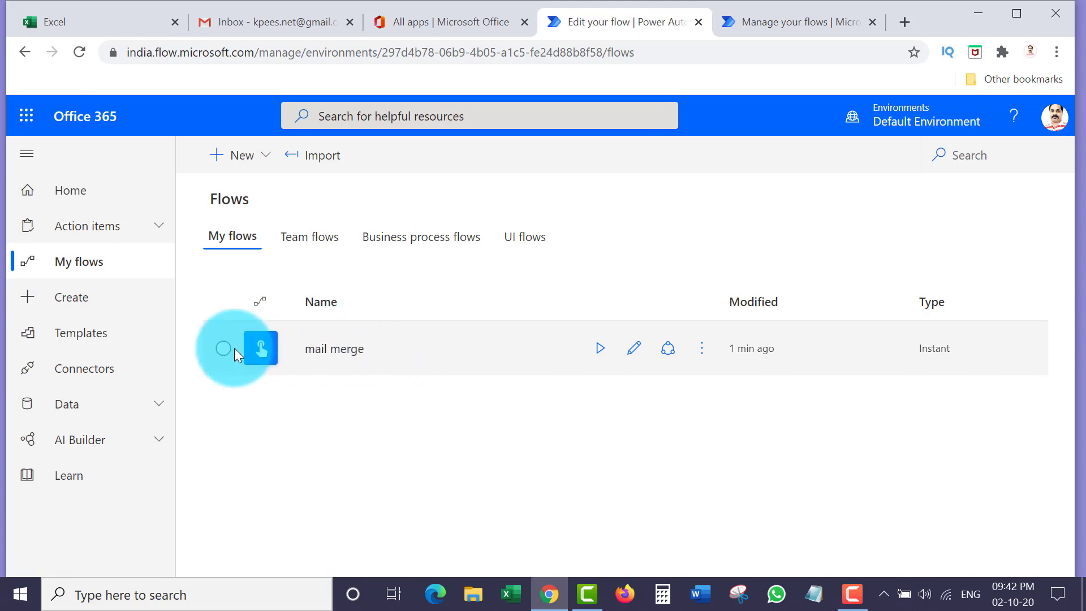
left_click(225, 347)
left_click(346, 362)
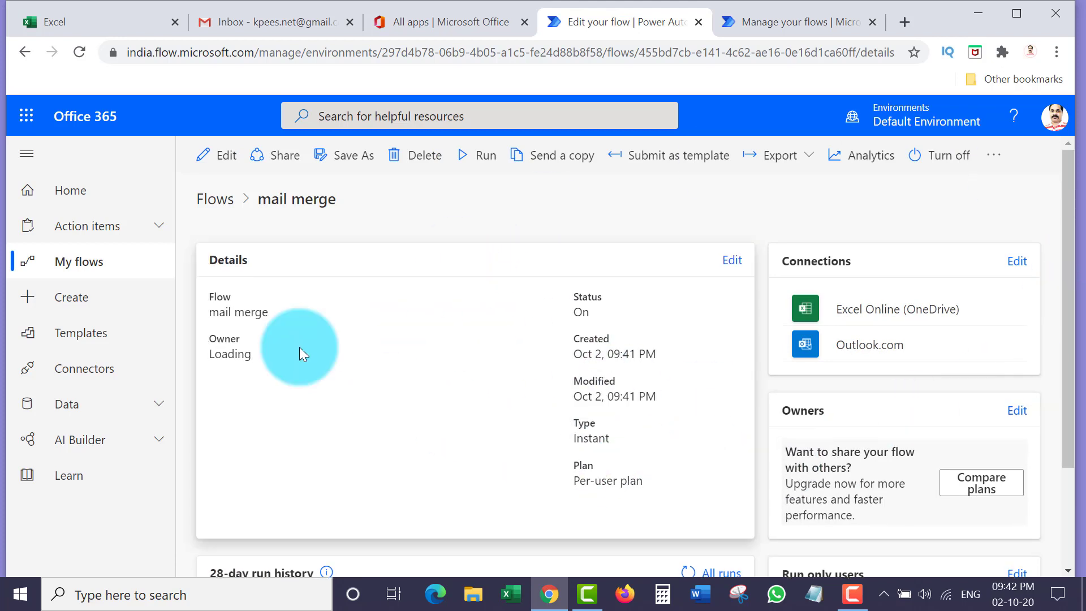
left_click(476, 164)
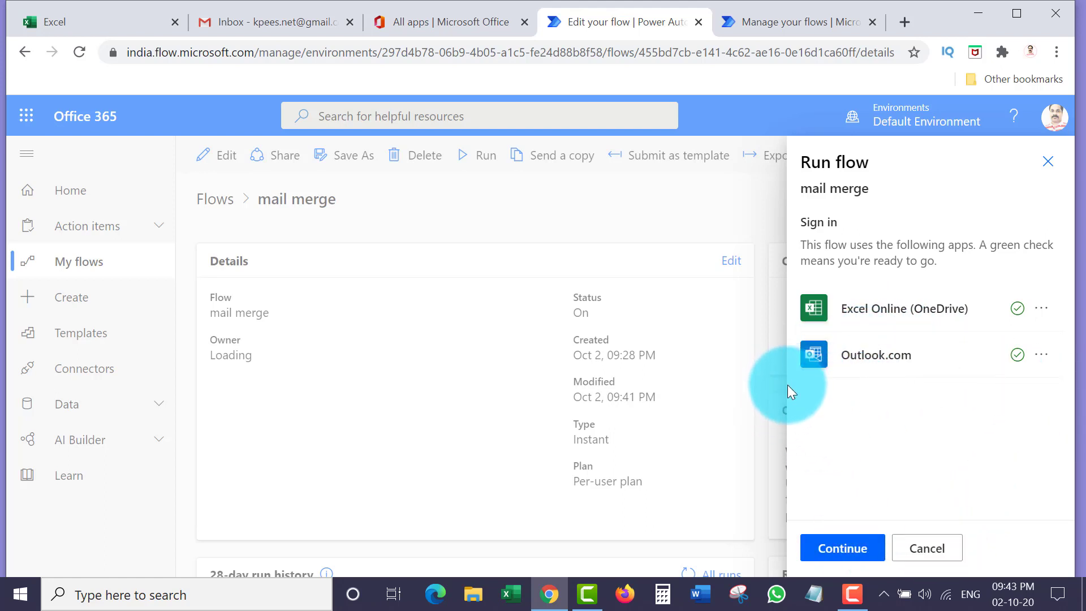
left_click(841, 548)
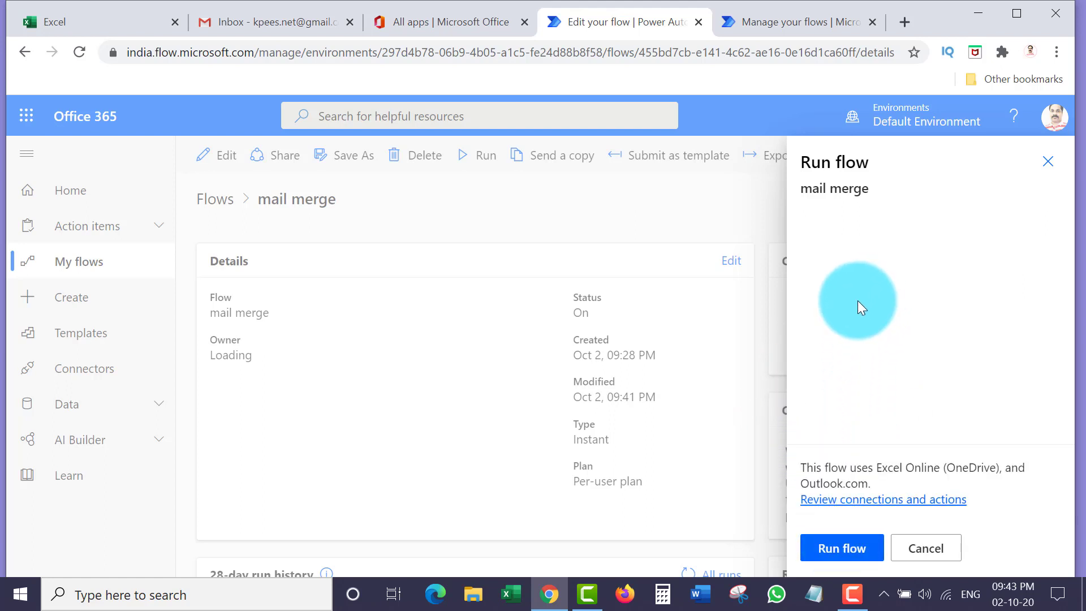
left_click(837, 548)
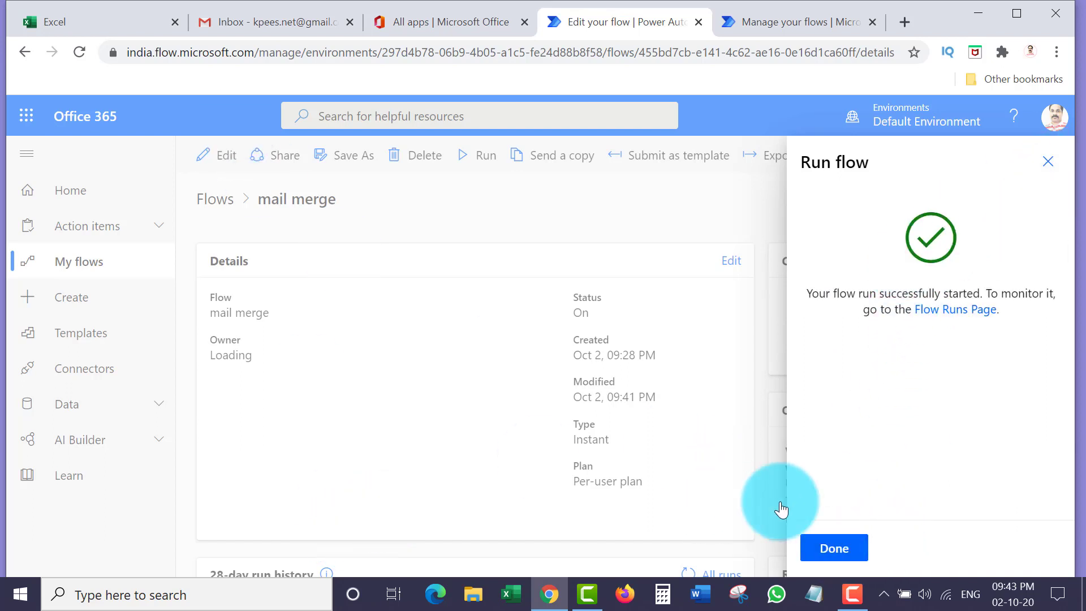
left_click(835, 549)
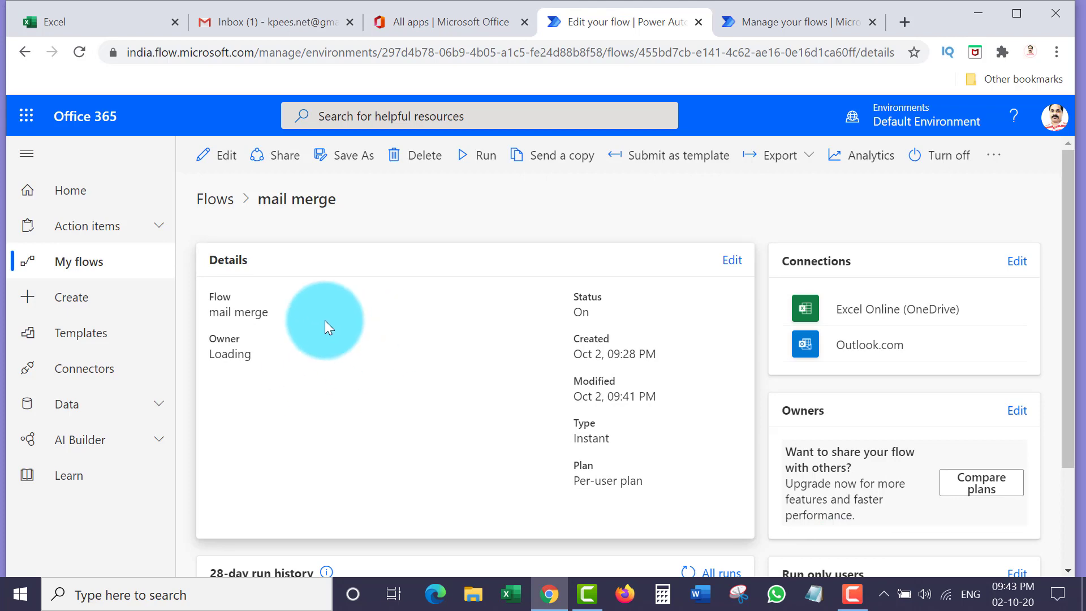
Step: Reopen the Fees Due.xlsx workbook, and open the newly received fee email in the Gmail inbox
key("ctrl+1")
left_click(209, 492)
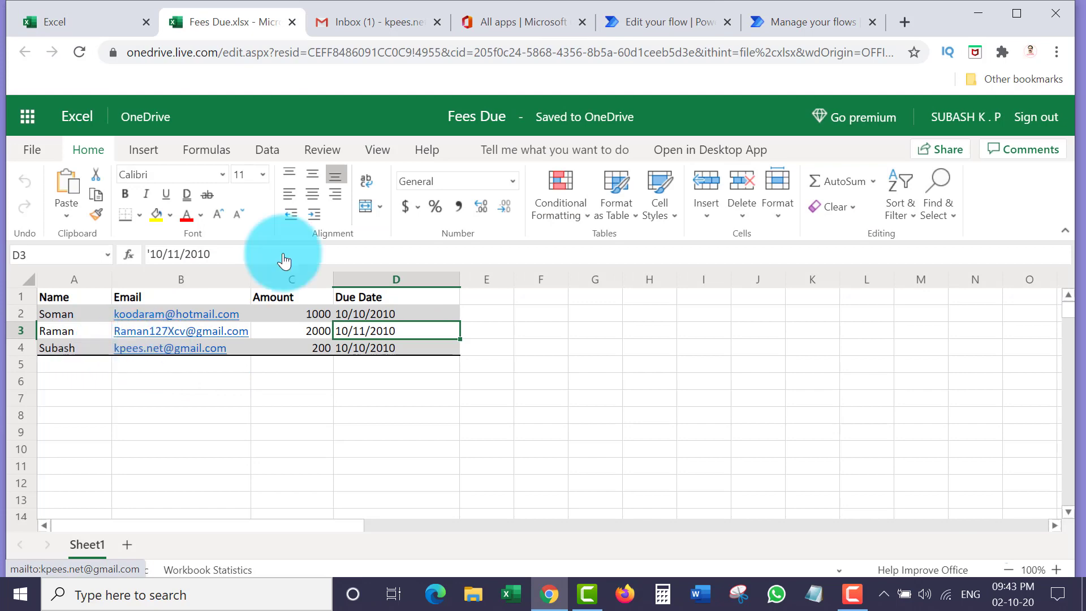
left_click(353, 20)
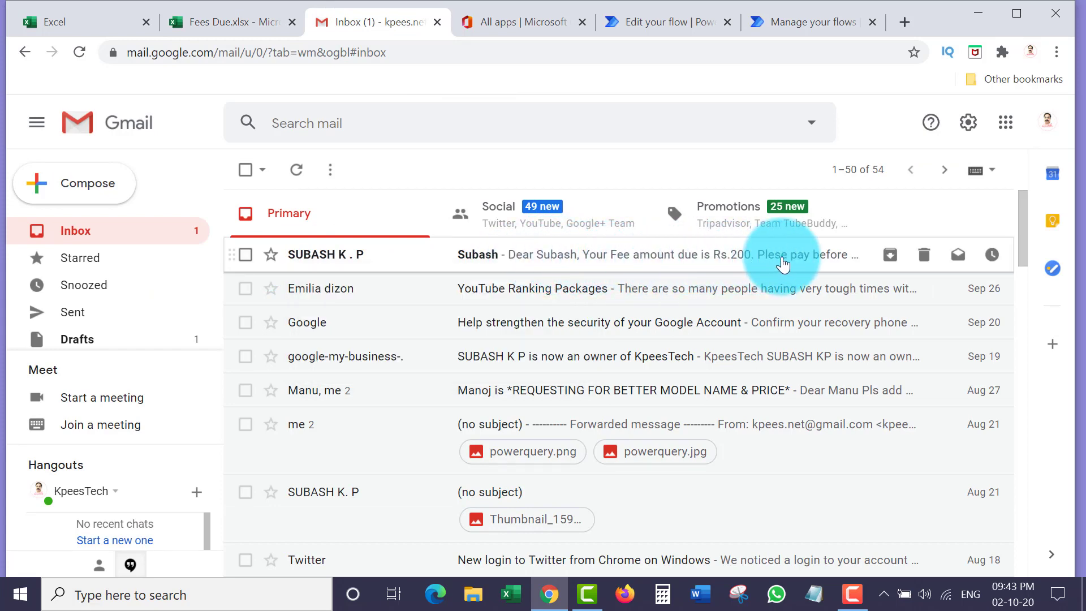
left_click(652, 256)
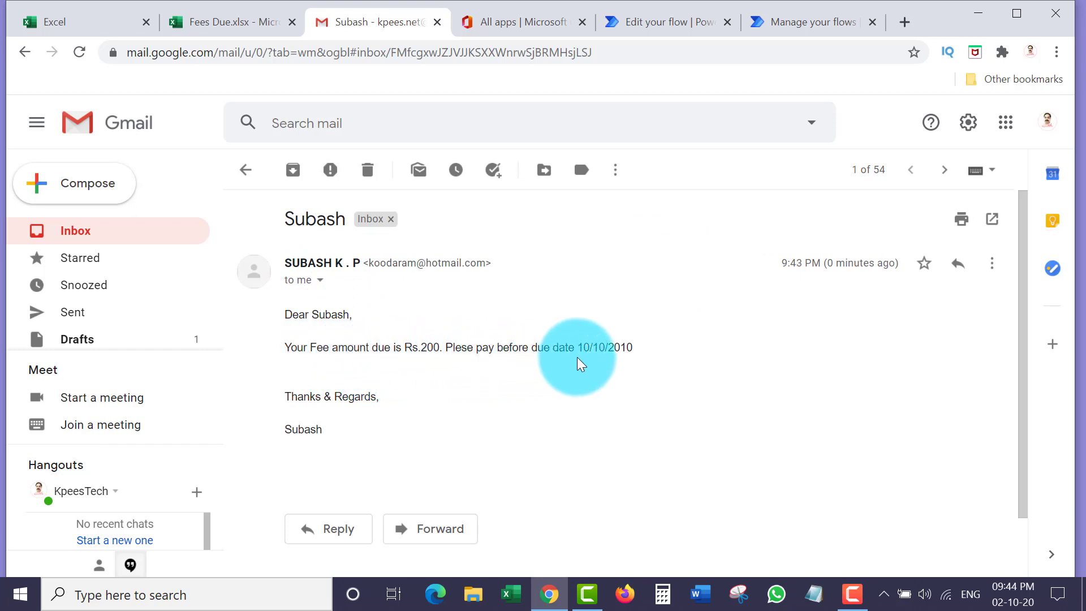
Step: Compare the recipient name, amount and due date in the received email with the matching row of the Fees Due workbook
left_click(88, 21)
key("ctrl+Tab")
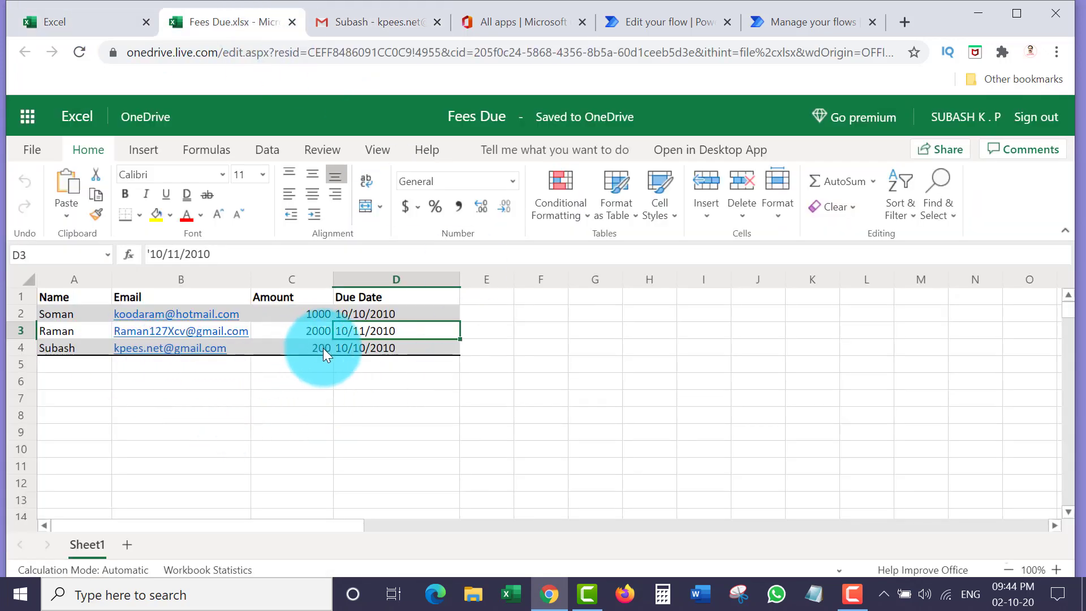
left_click(381, 21)
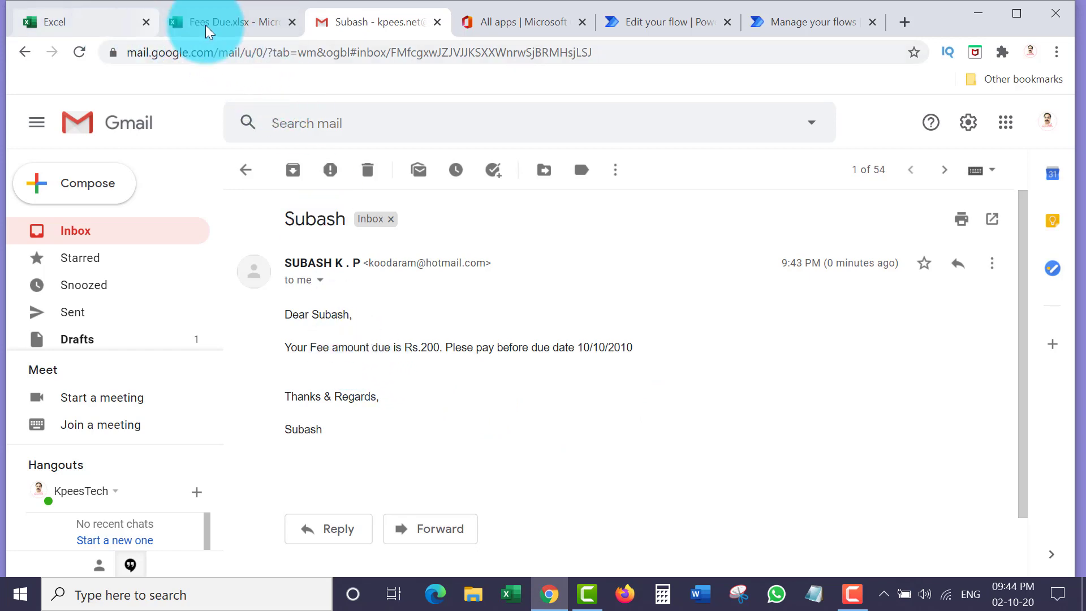
left_click(226, 22)
left_click(368, 23)
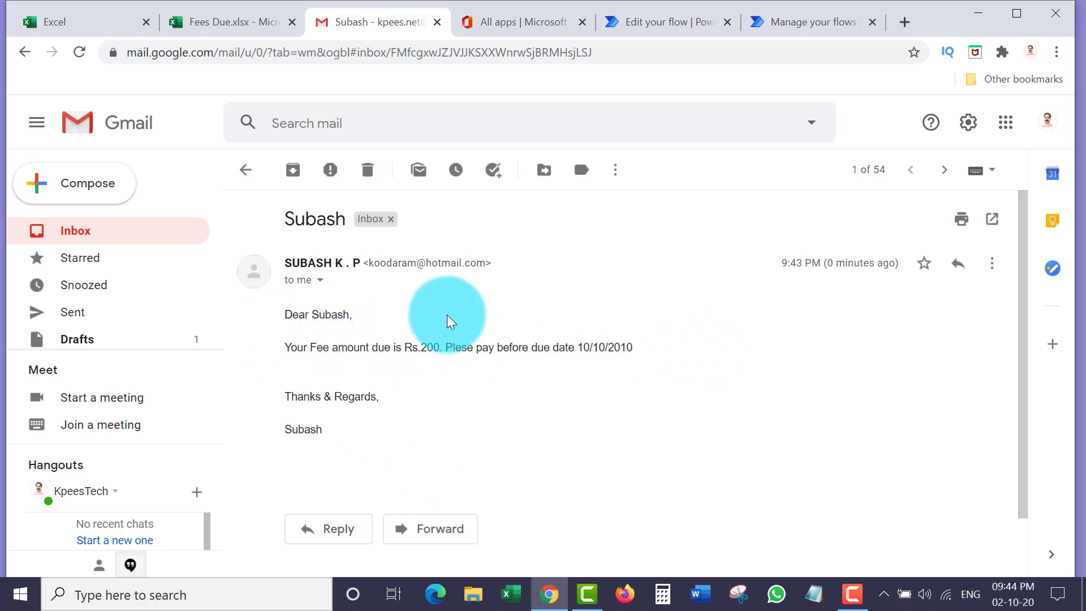
left_click(224, 25)
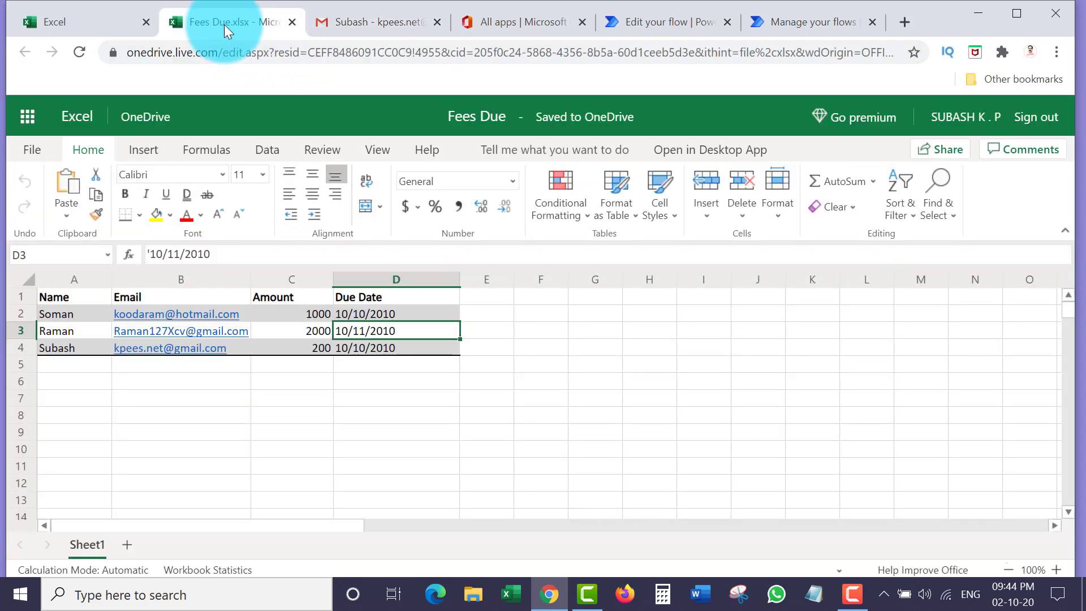
left_click(492, 298)
left_click(552, 296)
left_click(614, 296)
left_click(671, 300)
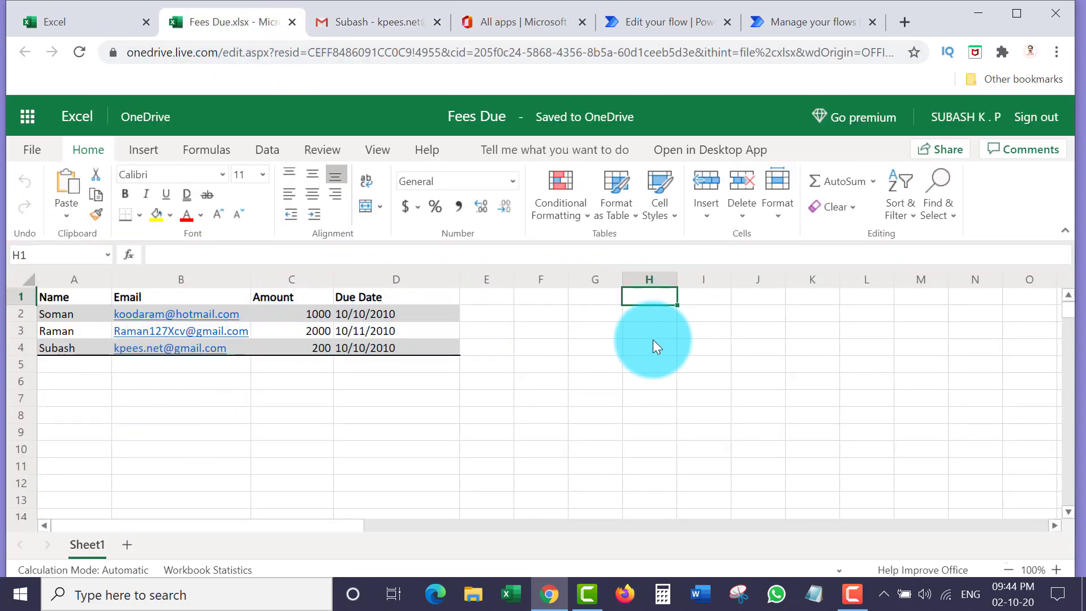